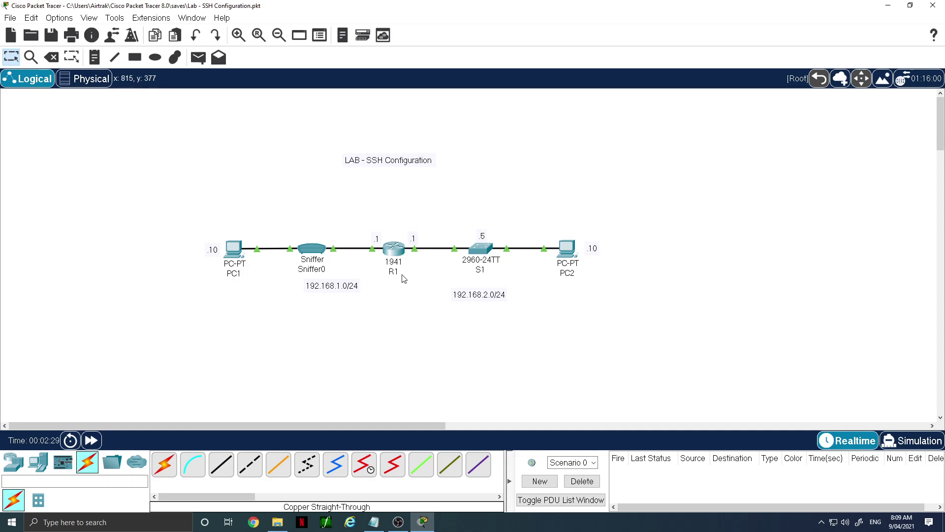
Check the packet capture settings and captured packets on Sniffer0, leaving its window closed.
{"action": "left_click", "coordinate": [315, 252]}
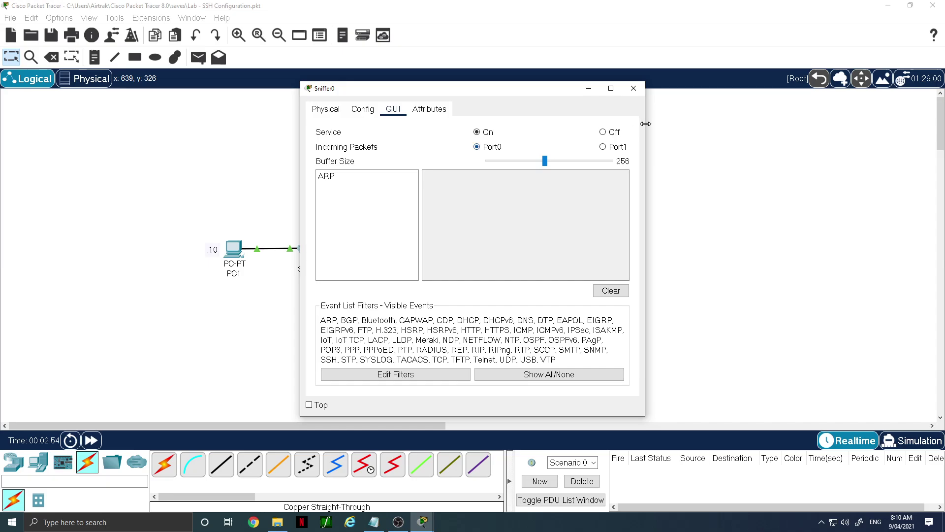
{"action": "left_click", "coordinate": [638, 91]}
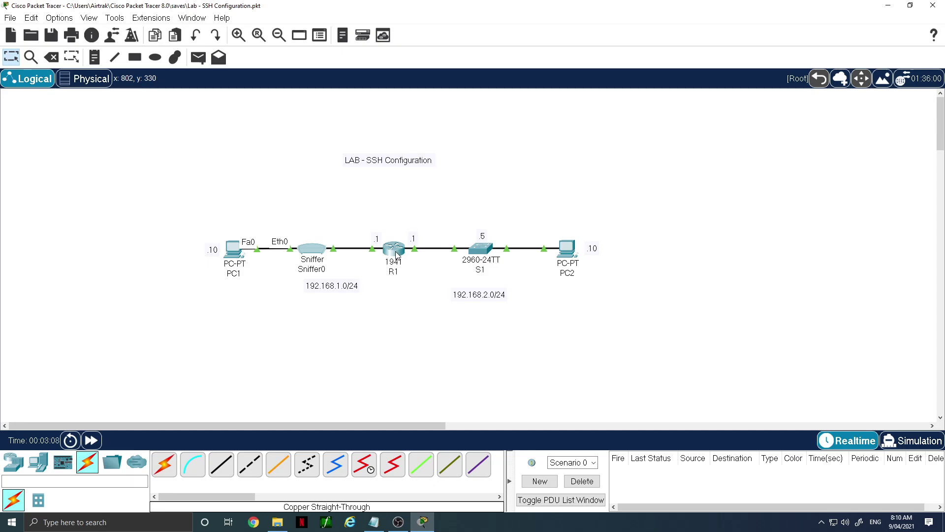
Ping 192.168.1.1 from PC1's Command Prompt, with the PC1 window moved clear of the topology.
{"action": "mouse_move", "coordinate": [397, 254]}
{"action": "left_click", "coordinate": [234, 254]}
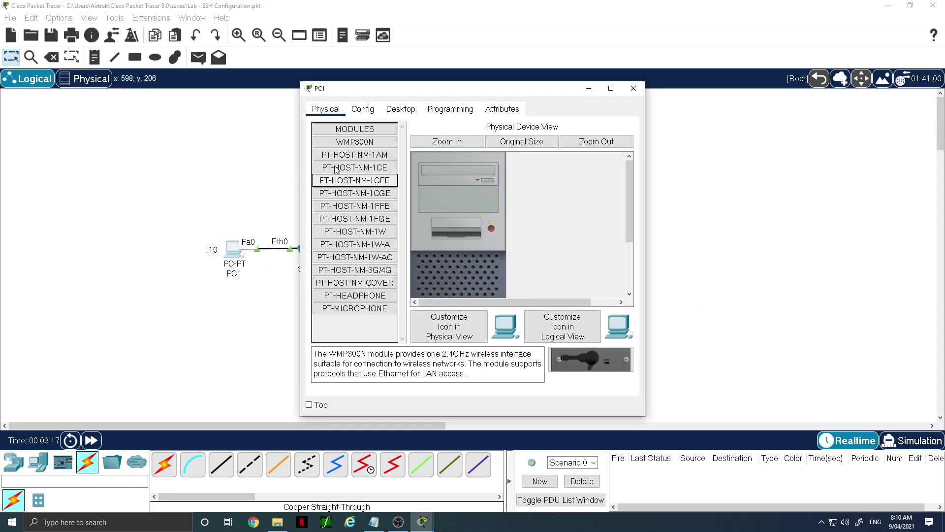
{"action": "left_click", "coordinate": [408, 111]}
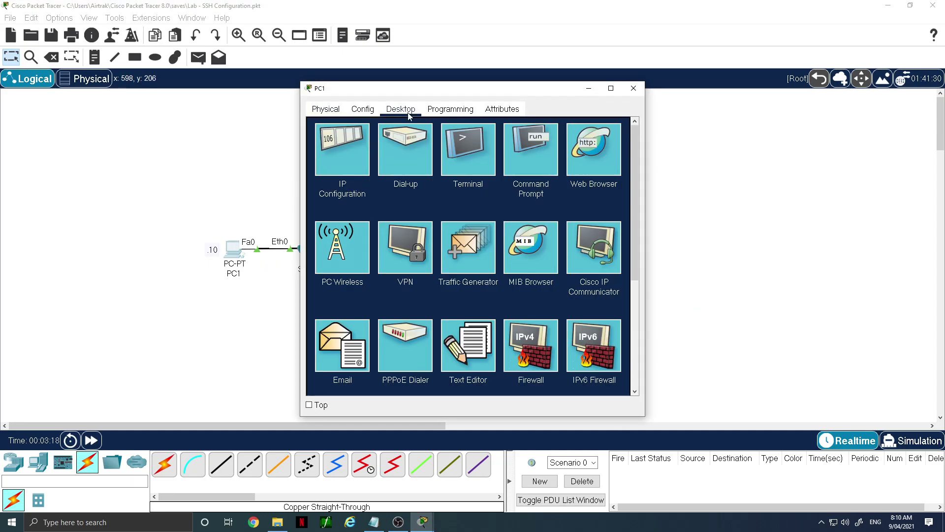
{"action": "left_click", "coordinate": [540, 163]}
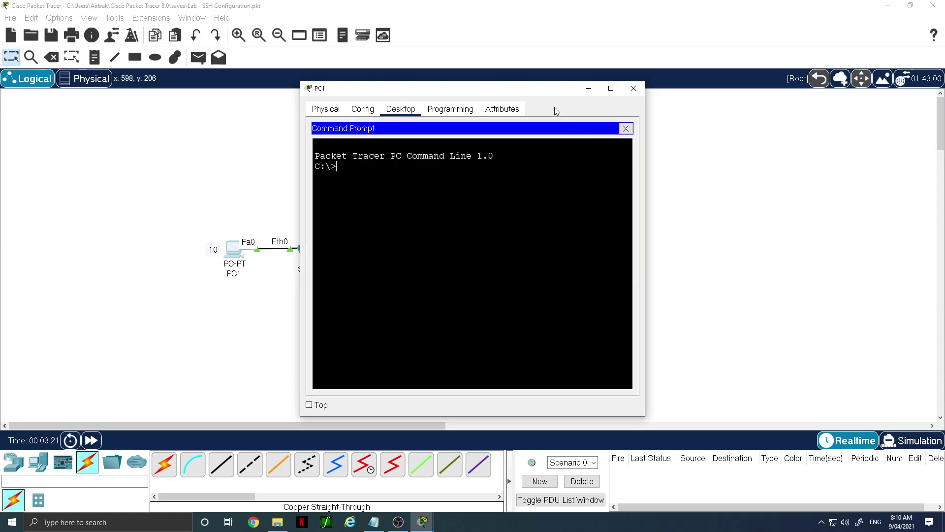
{"action": "left_click_drag", "start_coordinate": [540, 93], "coordinate": [817, 96]}
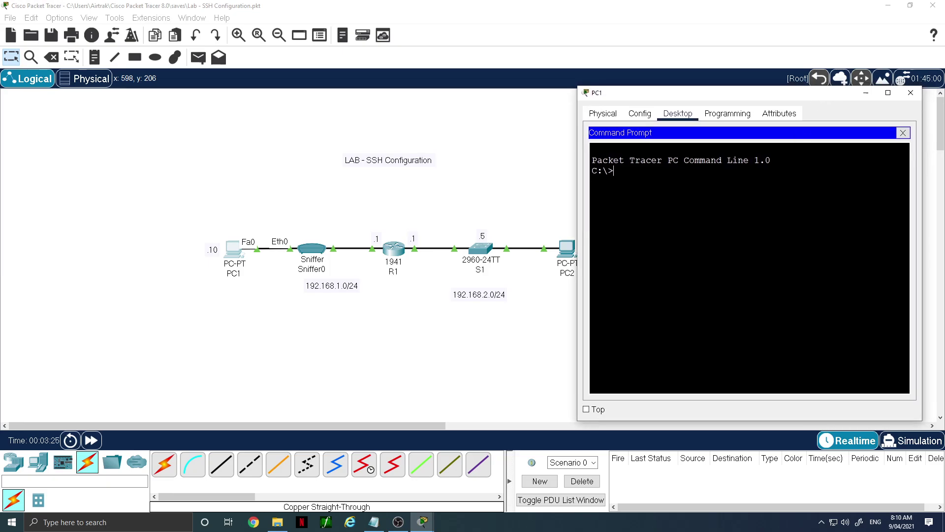
{"action": "type", "text": "ping 192.168.1.1"}
{"action": "key", "text": "Return"}
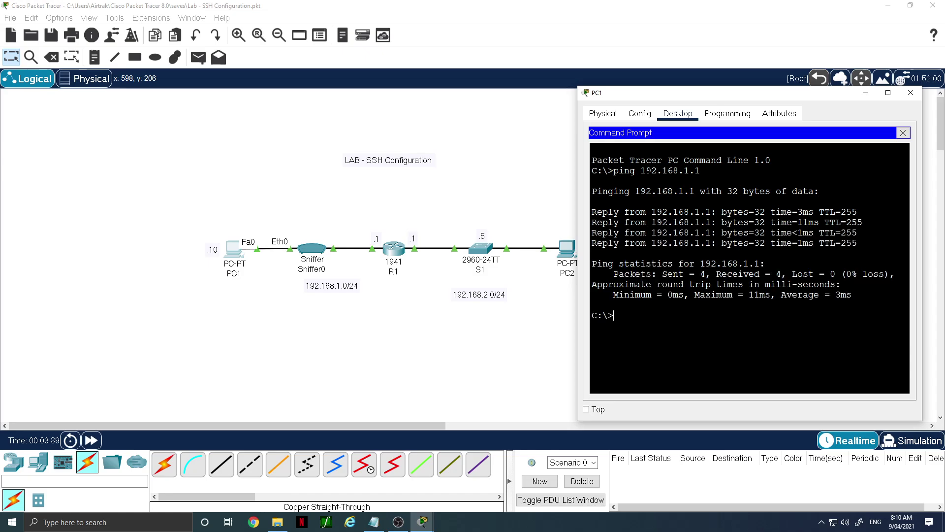
Examine the first captured ICMP packet in Sniffer0, from its Ethernet header through the IP and ICMP fields, and close the sniffer.
{"action": "left_click", "coordinate": [314, 250]}
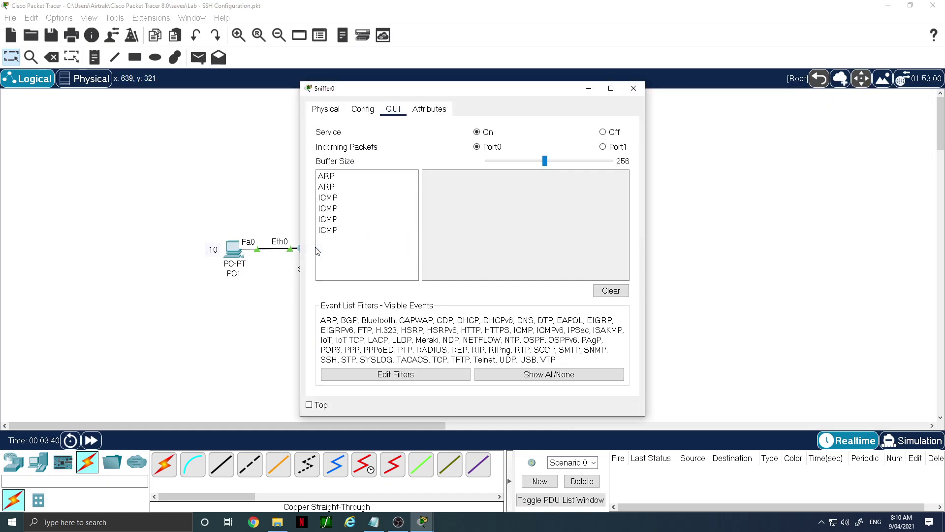
{"action": "left_click", "coordinate": [337, 199]}
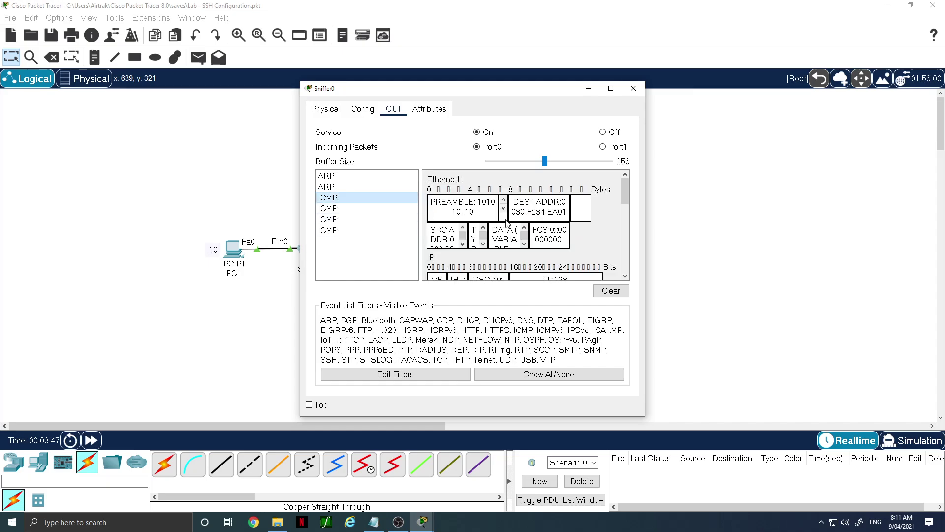
{"action": "left_click_drag", "start_coordinate": [417, 89], "coordinate": [165, 59]}
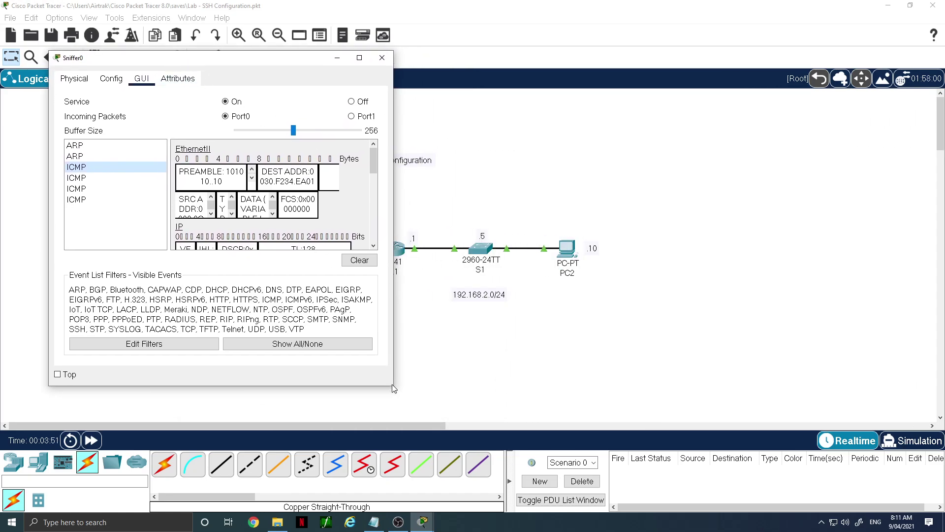
{"action": "left_click_drag", "start_coordinate": [392, 384], "coordinate": [596, 397]}
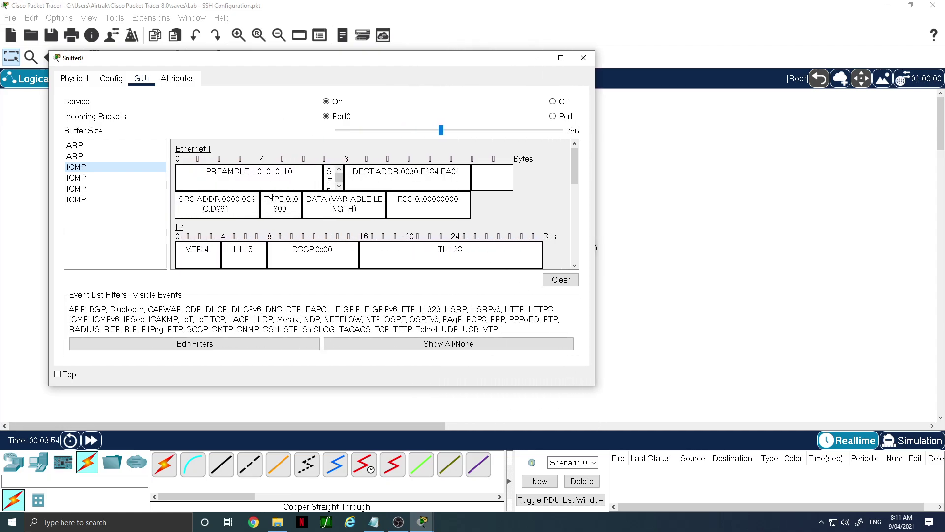
{"action": "scroll", "coordinate": [390, 202], "scroll_direction": "down", "scroll_amount": 8}
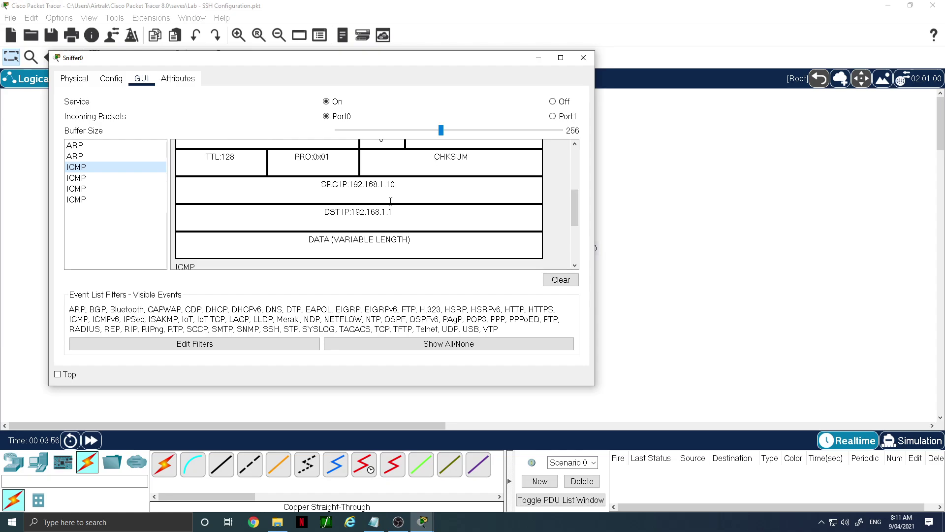
{"action": "scroll", "coordinate": [391, 202], "scroll_direction": "down", "scroll_amount": 3}
{"action": "scroll", "coordinate": [391, 202], "scroll_direction": "down", "scroll_amount": 1}
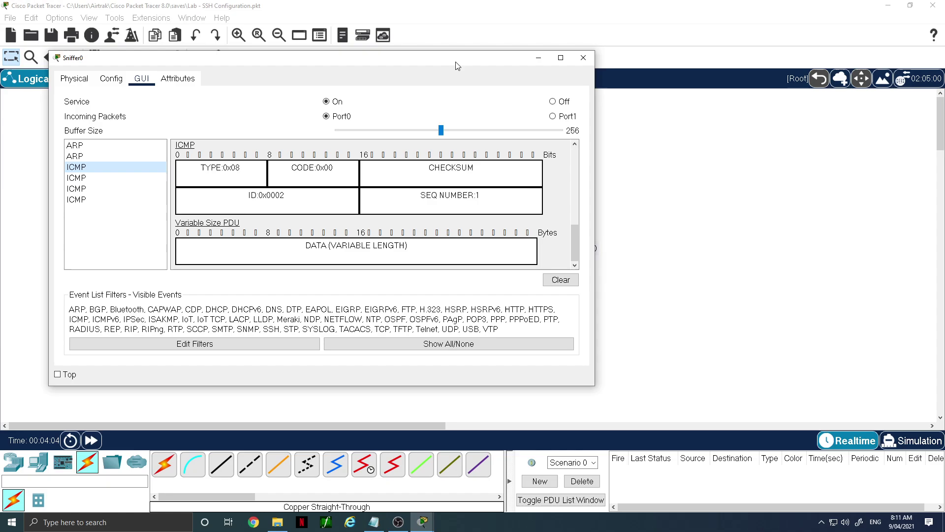
{"action": "left_click", "coordinate": [583, 57]}
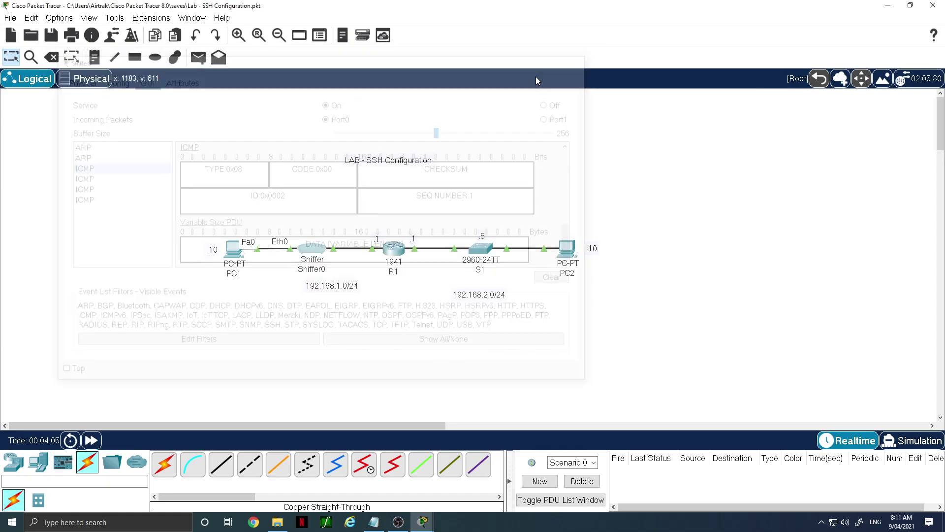
Start a Telnet session to 192.168.1.1 from PC1's Command Prompt and log in with the access password.
{"action": "left_click", "coordinate": [233, 248]}
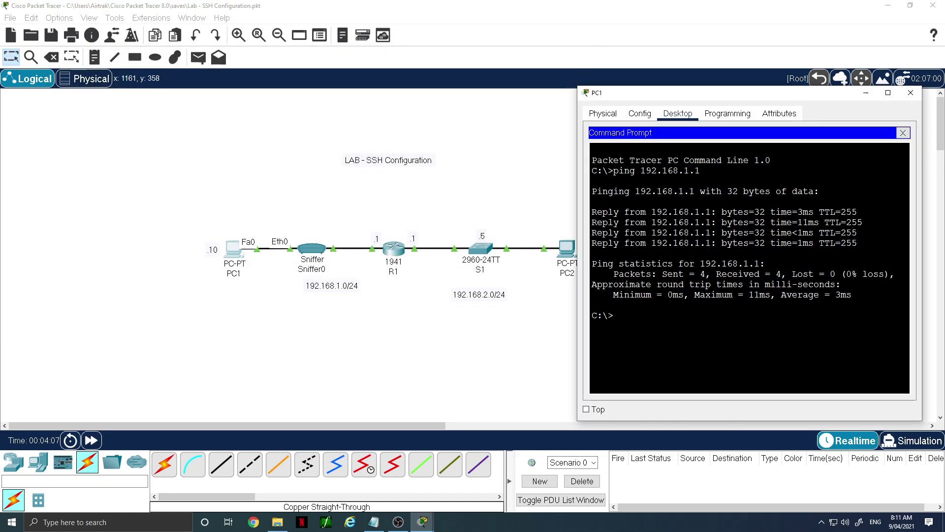
{"action": "type", "text": "telnet 192.168.1.1"}
{"action": "key", "text": "Return"}
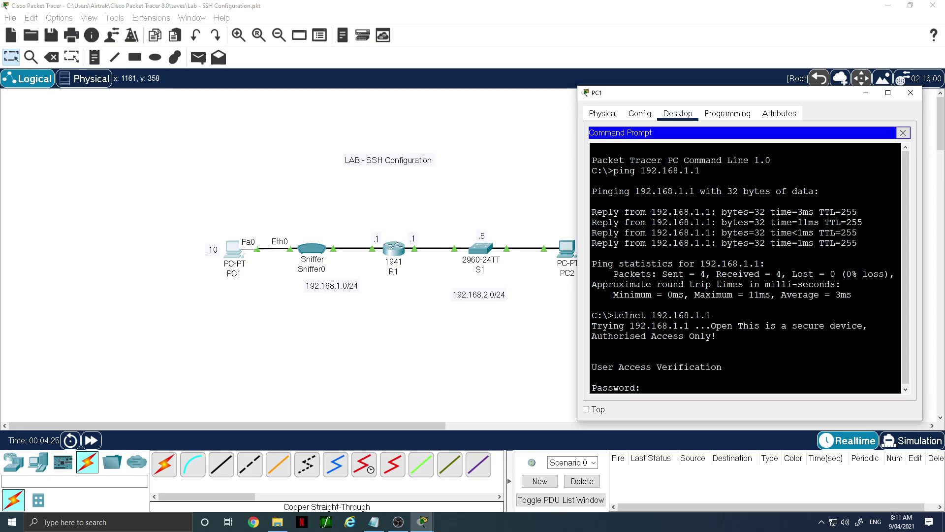
{"action": "key", "text": "Return"}
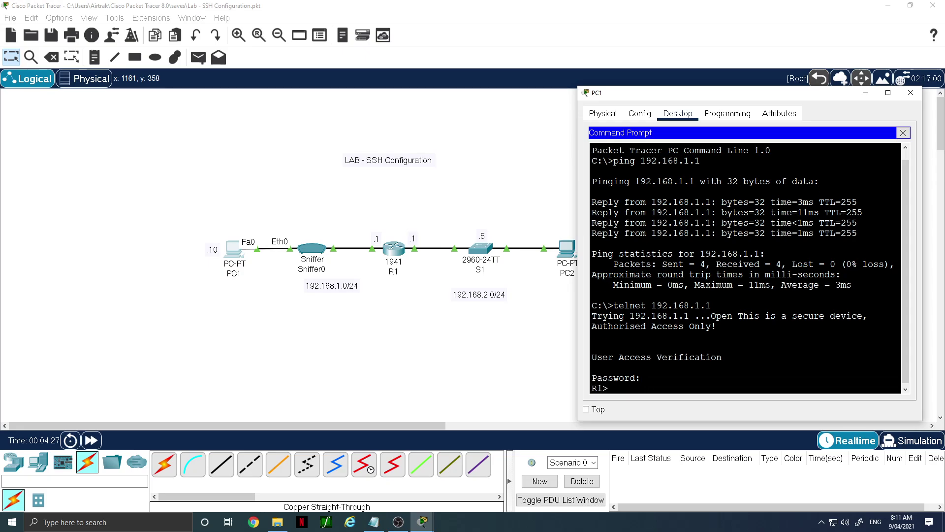
Enter privileged EXEC mode on R1 with the en command and the enable password.
{"action": "type", "text": "en"}
{"action": "key", "text": "Return"}
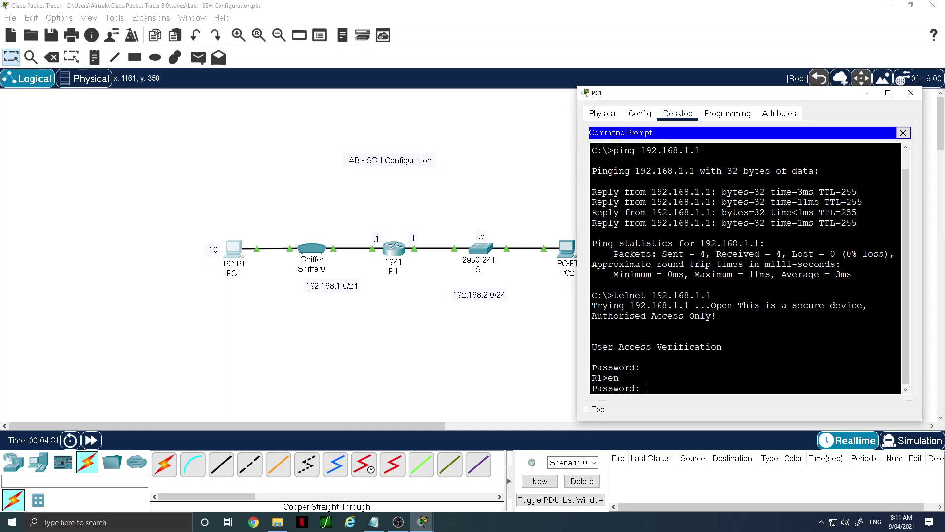
{"action": "key", "text": "Return"}
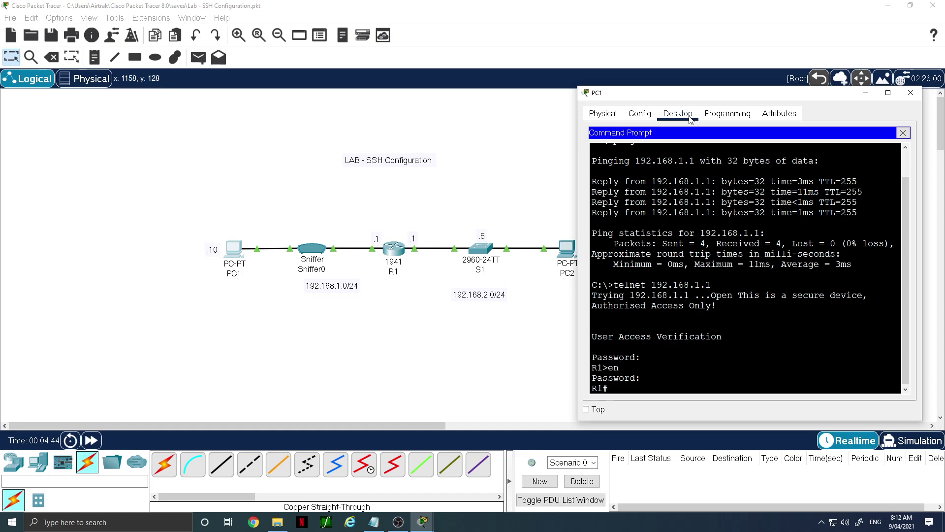
Show a captured Telnet packet from the login in Sniffer0 and widen the window to fit its details.
{"action": "left_click", "coordinate": [314, 246]}
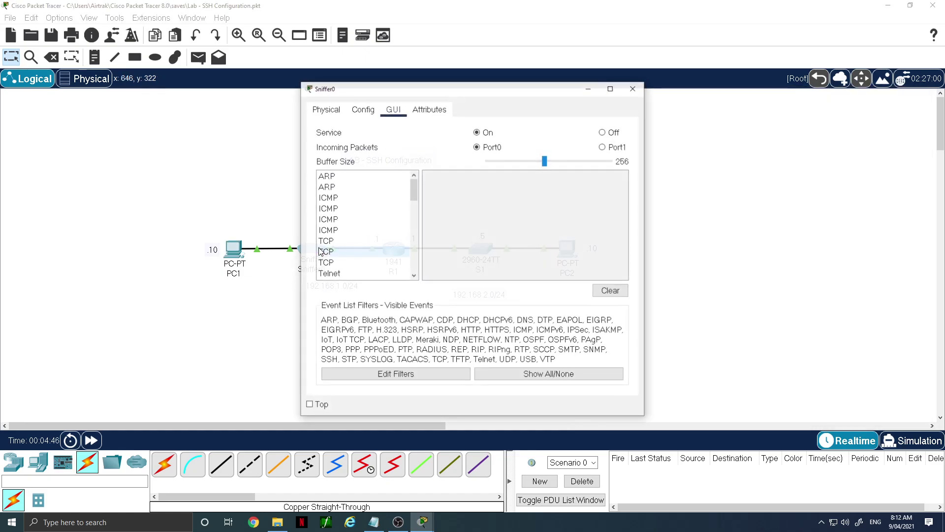
{"action": "left_click_drag", "start_coordinate": [480, 89], "coordinate": [261, 79]}
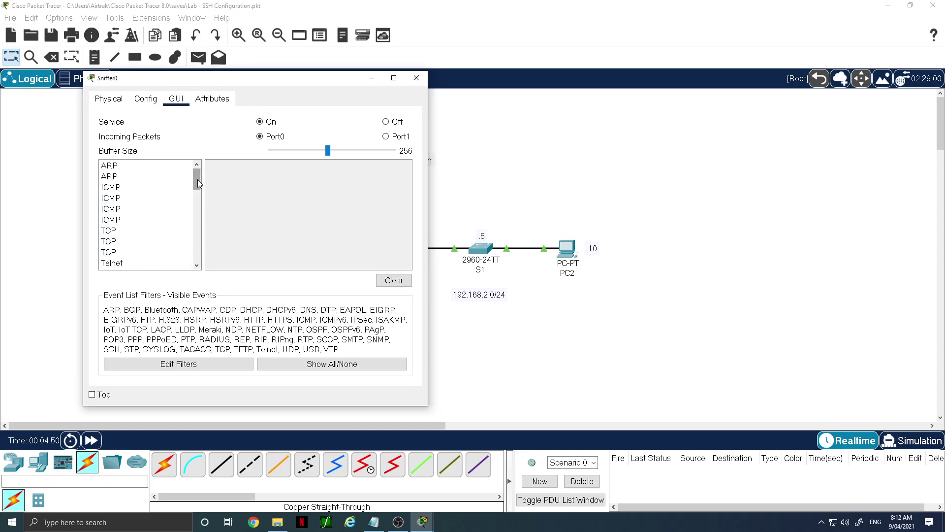
{"action": "left_click_drag", "start_coordinate": [196, 181], "coordinate": [197, 194]}
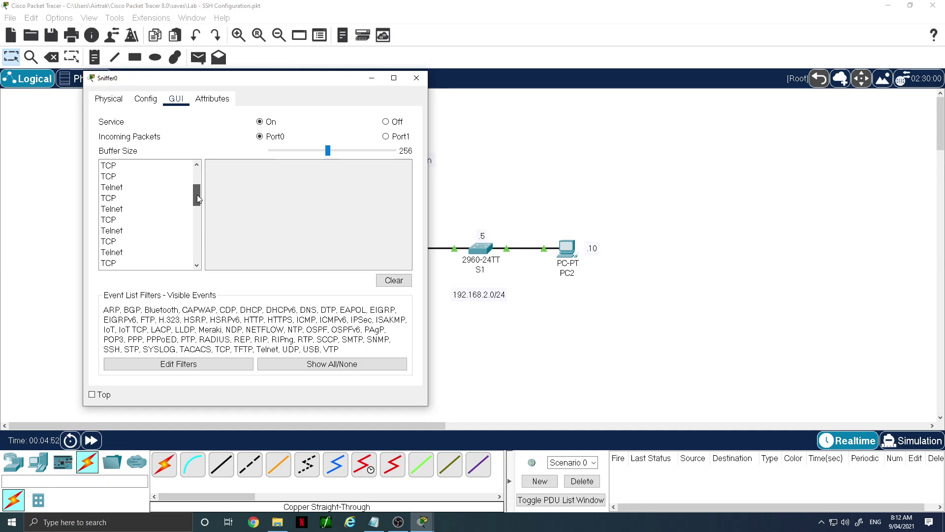
{"action": "left_click", "coordinate": [113, 190]}
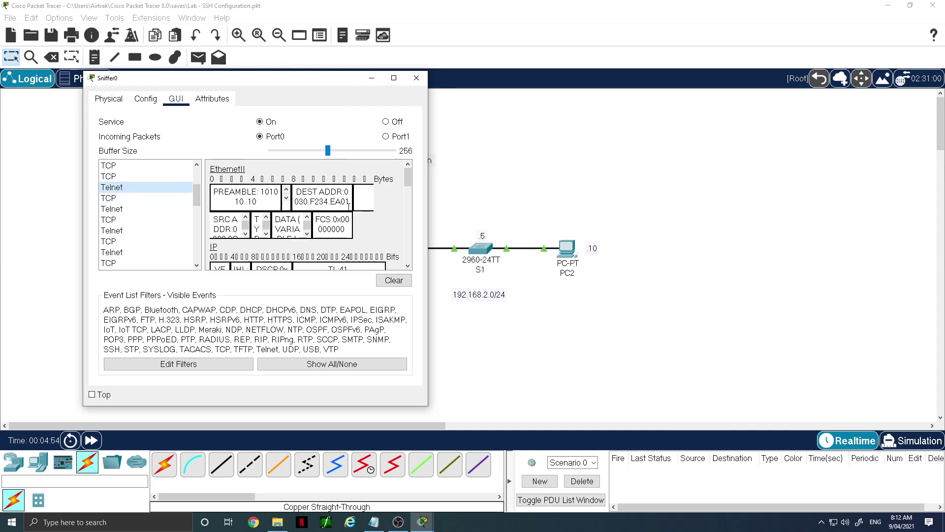
{"action": "left_click_drag", "start_coordinate": [428, 196], "coordinate": [641, 198]}
Examine the selected packet's IP addresses, TCP ports and Telnet payload, and highlight the transmitted data character.
{"action": "scroll", "coordinate": [567, 210], "scroll_direction": "down", "scroll_amount": 2}
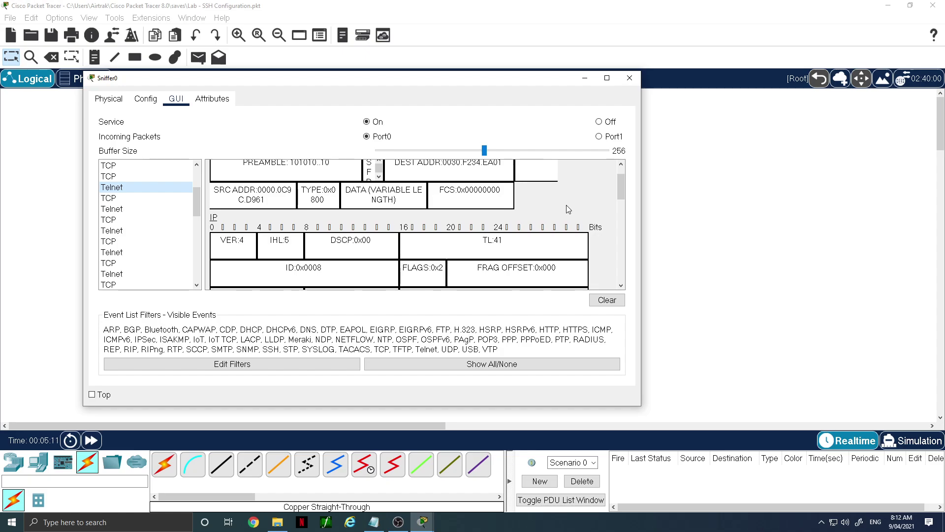
{"action": "scroll", "coordinate": [458, 236], "scroll_direction": "down", "scroll_amount": 3}
{"action": "scroll", "coordinate": [458, 236], "scroll_direction": "down", "scroll_amount": 2}
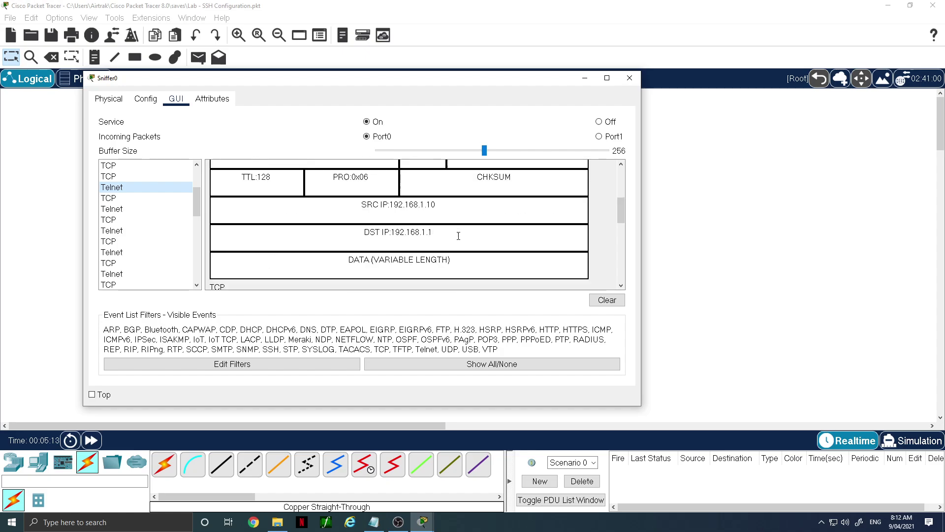
{"action": "scroll", "coordinate": [458, 236], "scroll_direction": "down", "scroll_amount": 2}
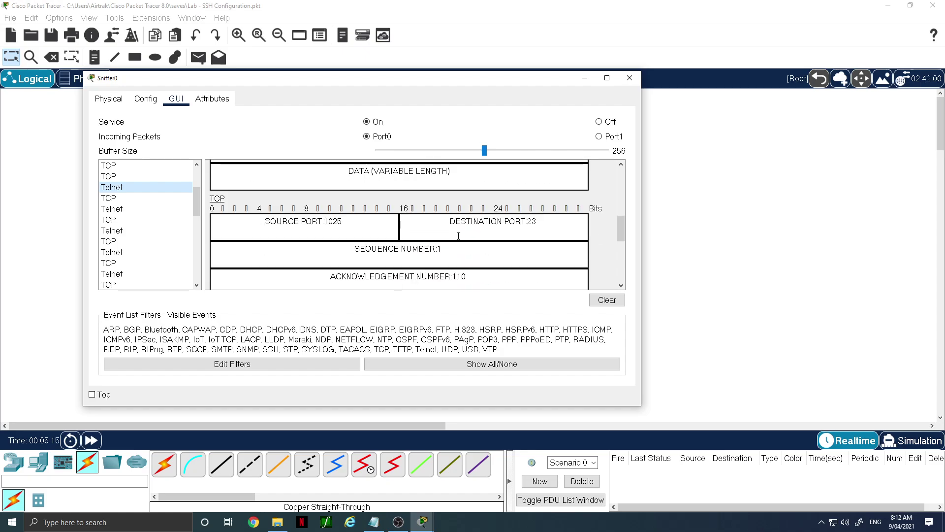
{"action": "scroll", "coordinate": [459, 236], "scroll_direction": "down", "scroll_amount": 3}
{"action": "scroll", "coordinate": [459, 236], "scroll_direction": "down", "scroll_amount": 1}
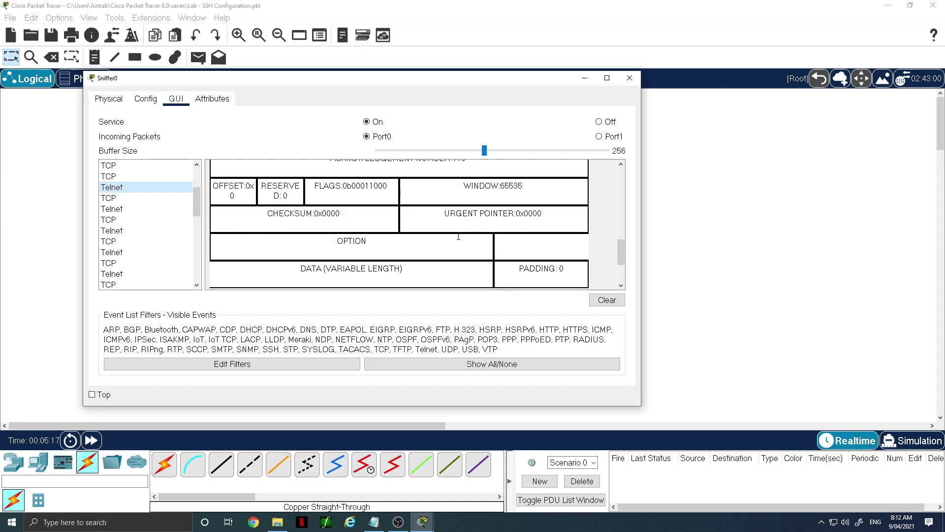
{"action": "scroll", "coordinate": [458, 237], "scroll_direction": "down", "scroll_amount": 3}
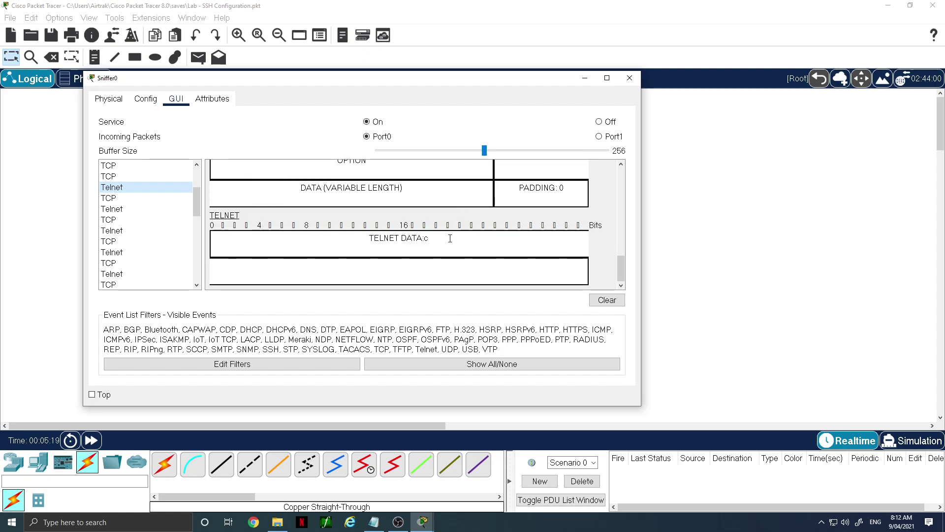
{"action": "double_click", "coordinate": [426, 237]}
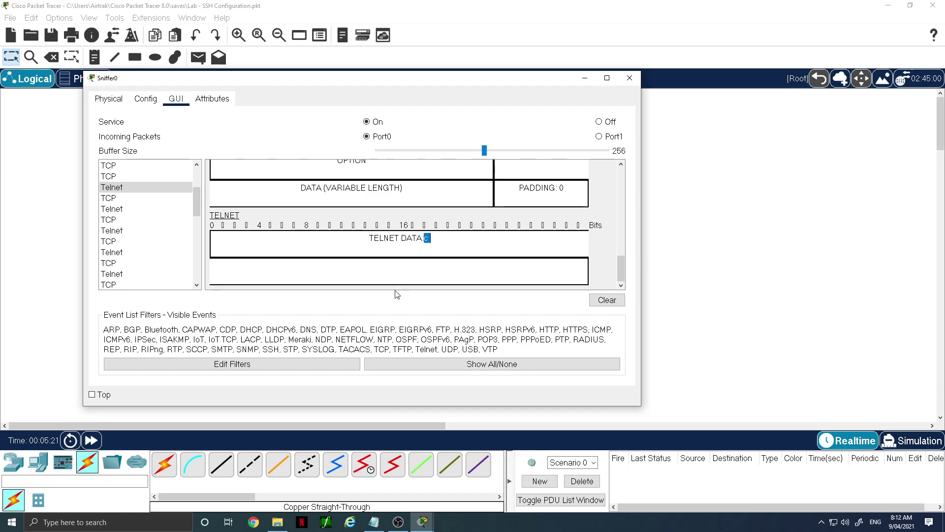
Inspect the Telnet data field of the next two captured Telnet packets.
{"action": "left_click", "coordinate": [114, 213]}
{"action": "scroll", "coordinate": [487, 226], "scroll_direction": "down", "scroll_amount": 8}
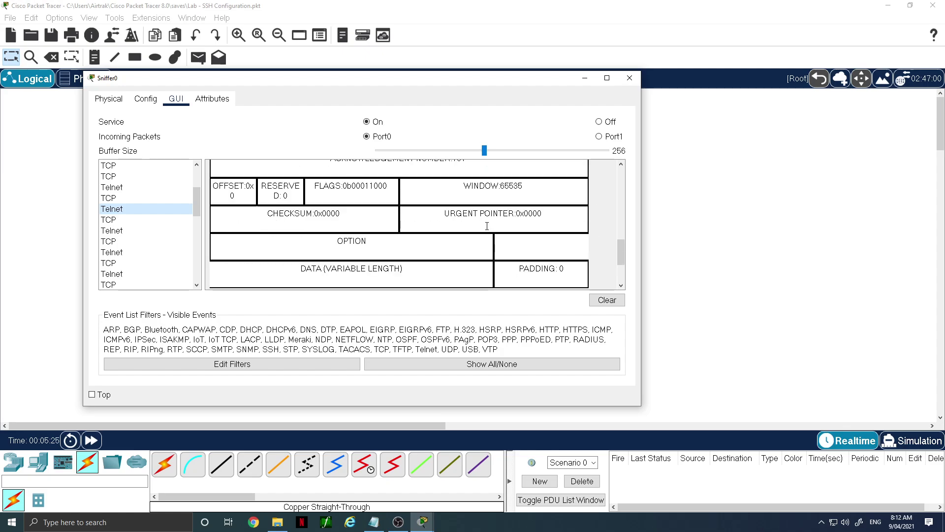
{"action": "scroll", "coordinate": [487, 226], "scroll_direction": "down", "scroll_amount": 4}
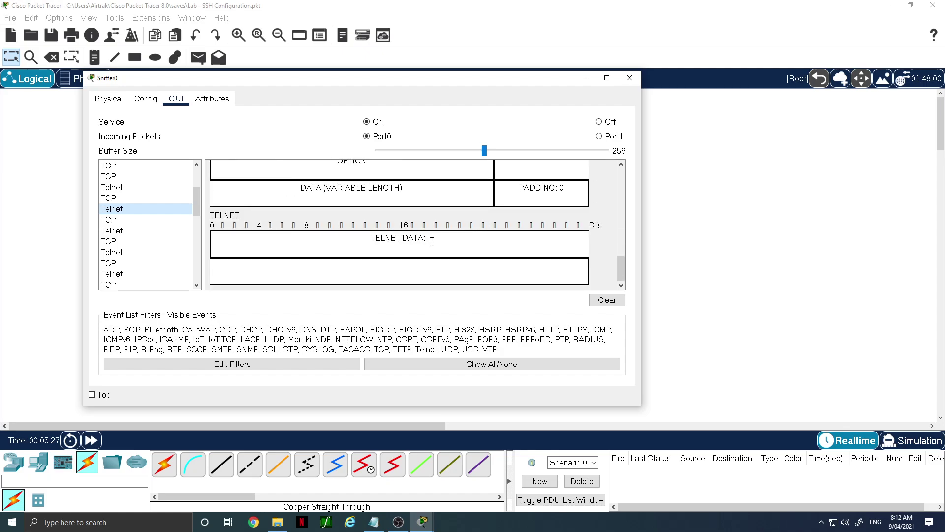
{"action": "left_click", "coordinate": [112, 232]}
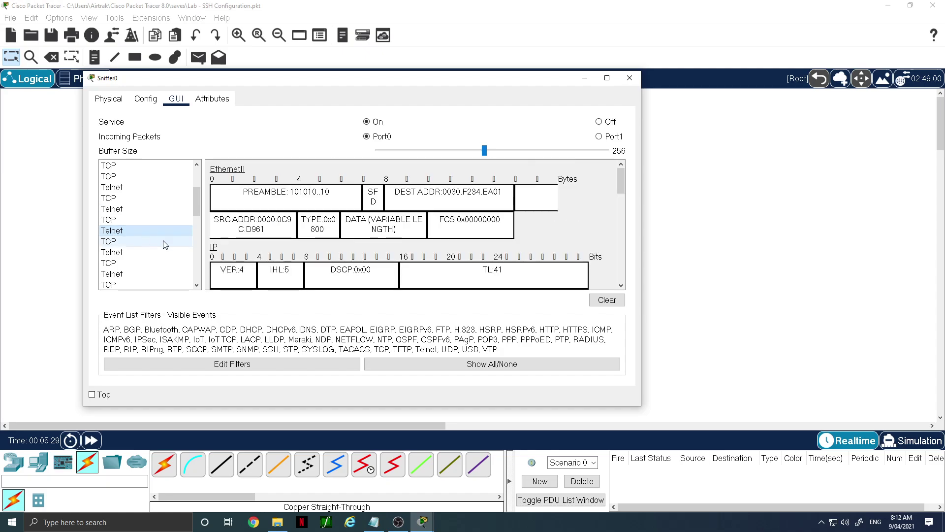
{"action": "scroll", "coordinate": [470, 250], "scroll_direction": "down", "scroll_amount": 10}
{"action": "scroll", "coordinate": [470, 250], "scroll_direction": "down", "scroll_amount": 6}
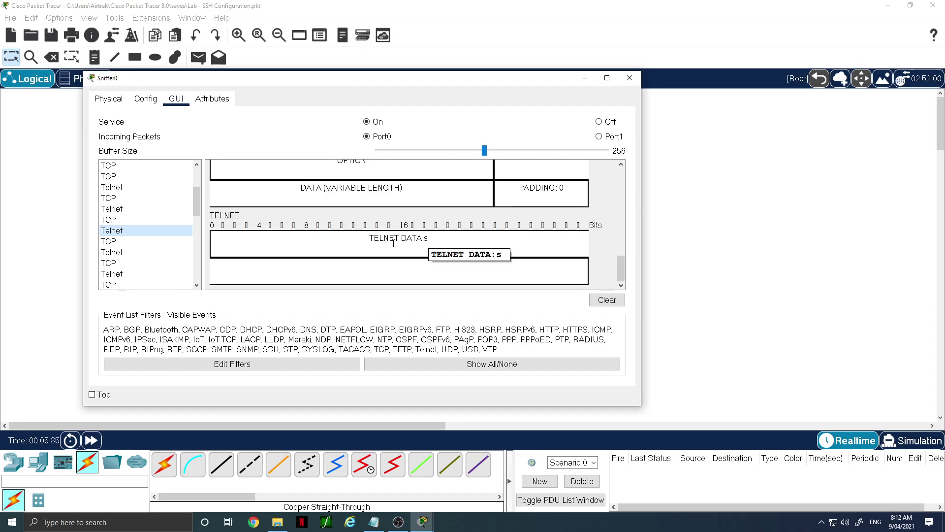
Inspect the Telnet data field of another login packet two Telnet entries further along in the Sniffer0 capture.
{"action": "left_click", "coordinate": [112, 252]}
{"action": "left_click", "coordinate": [128, 274]}
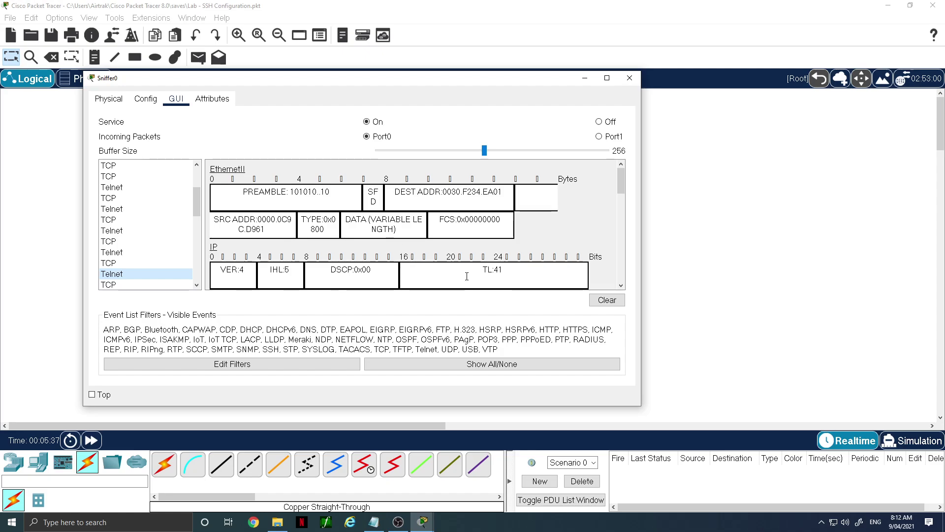
{"action": "scroll", "coordinate": [467, 276], "scroll_direction": "down", "scroll_amount": 8}
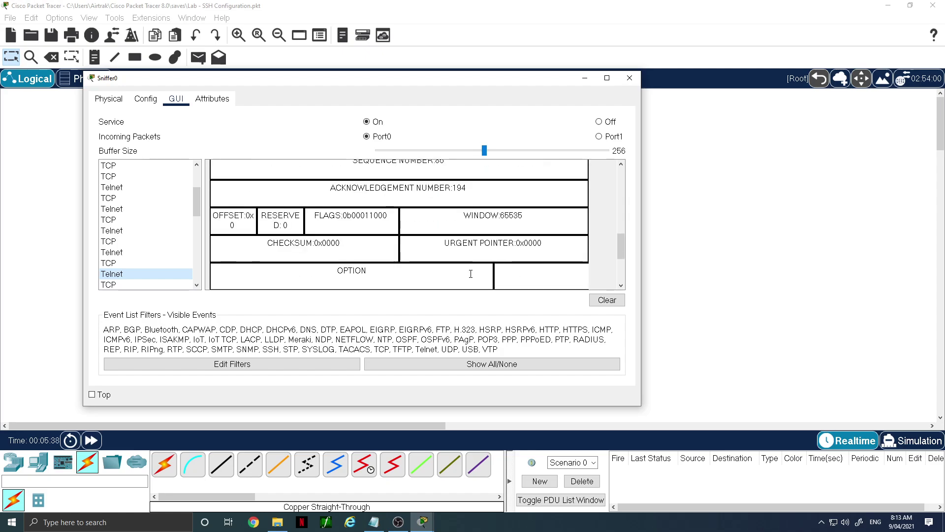
{"action": "scroll", "coordinate": [471, 274], "scroll_direction": "down", "scroll_amount": 3}
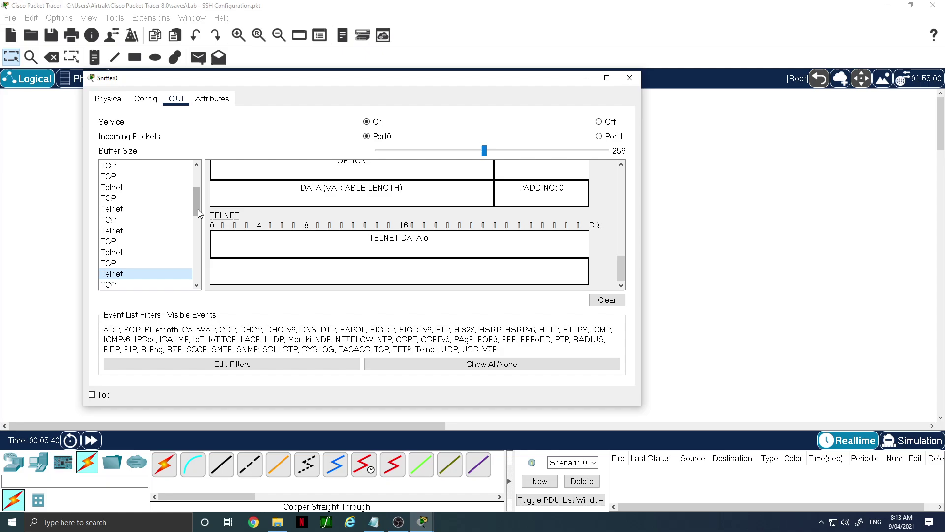
Examine the Telnet data of the second-to-last Telnet packet near the capture's end, highlight its character and close Sniffer0.
{"action": "left_click_drag", "start_coordinate": [198, 210], "coordinate": [202, 272]}
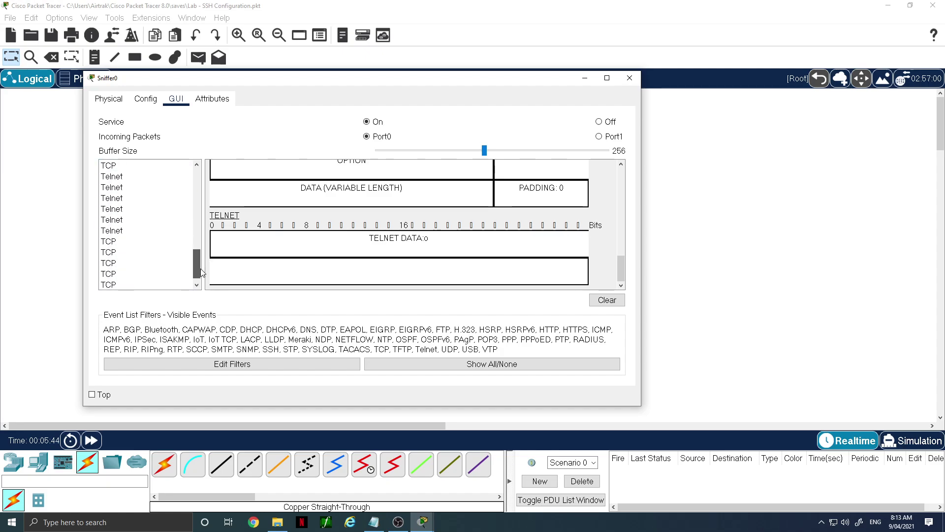
{"action": "left_click", "coordinate": [117, 220]}
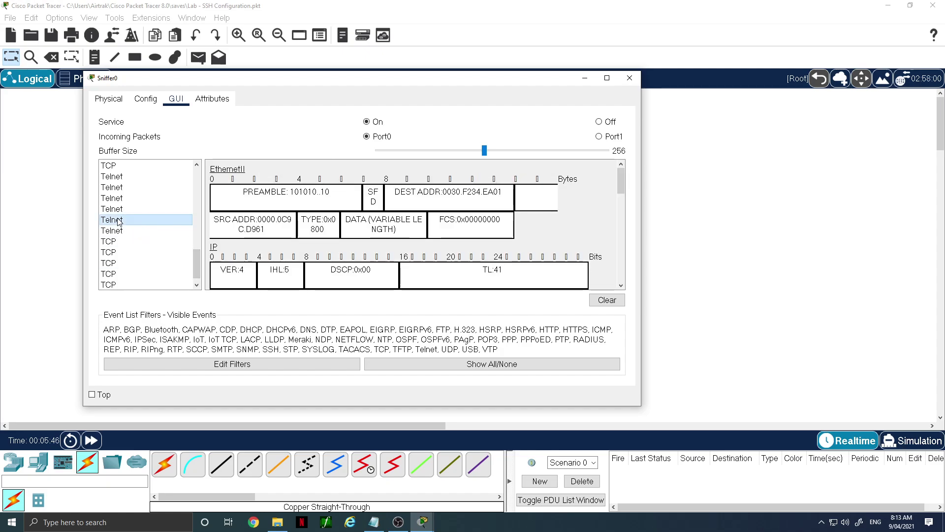
{"action": "scroll", "coordinate": [435, 281], "scroll_direction": "down", "scroll_amount": 5}
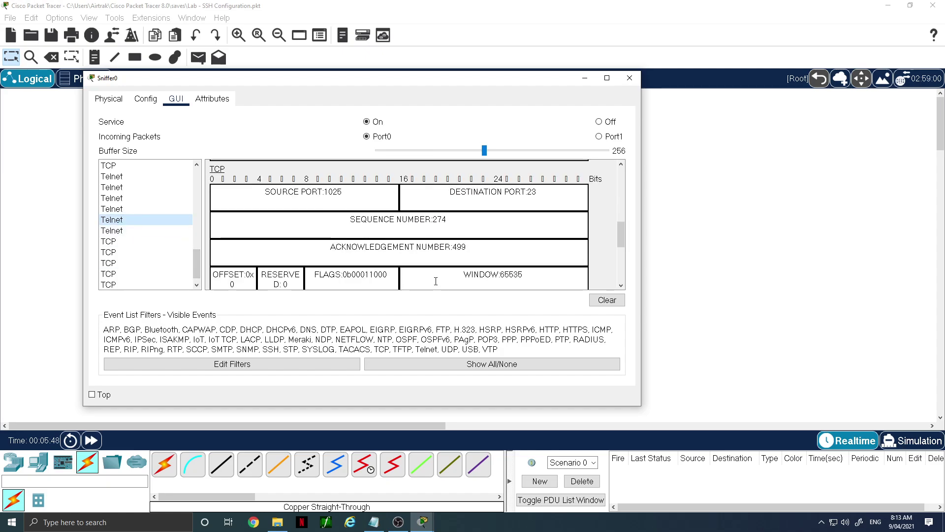
{"action": "scroll", "coordinate": [436, 281], "scroll_direction": "down", "scroll_amount": 5}
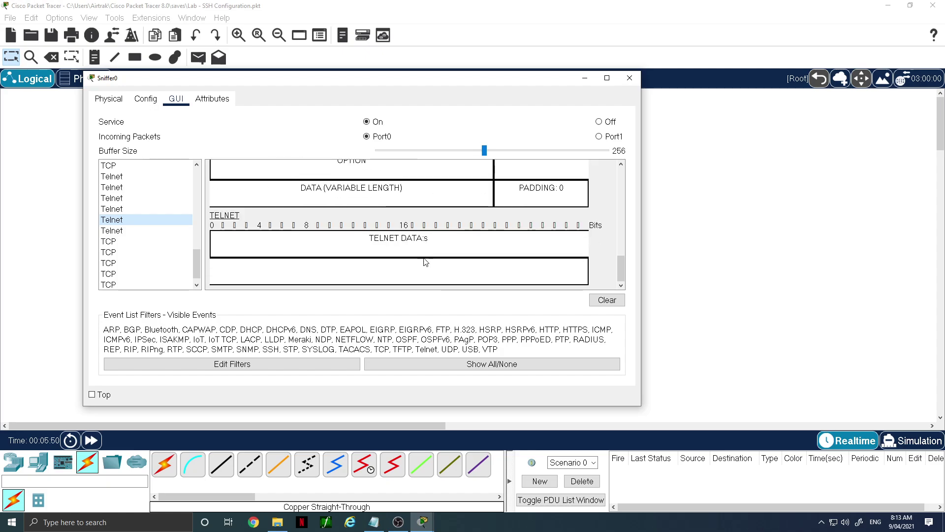
{"action": "double_click", "coordinate": [426, 238]}
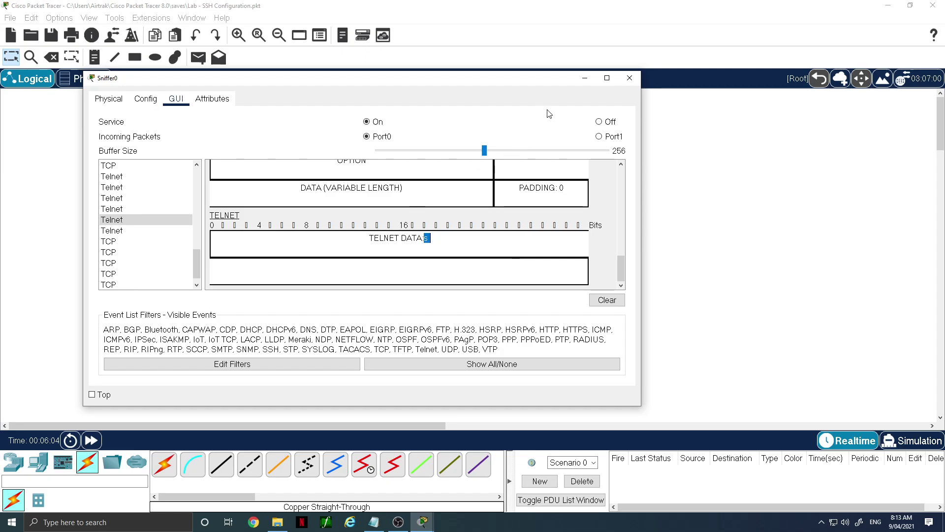
{"action": "left_click", "coordinate": [631, 79]}
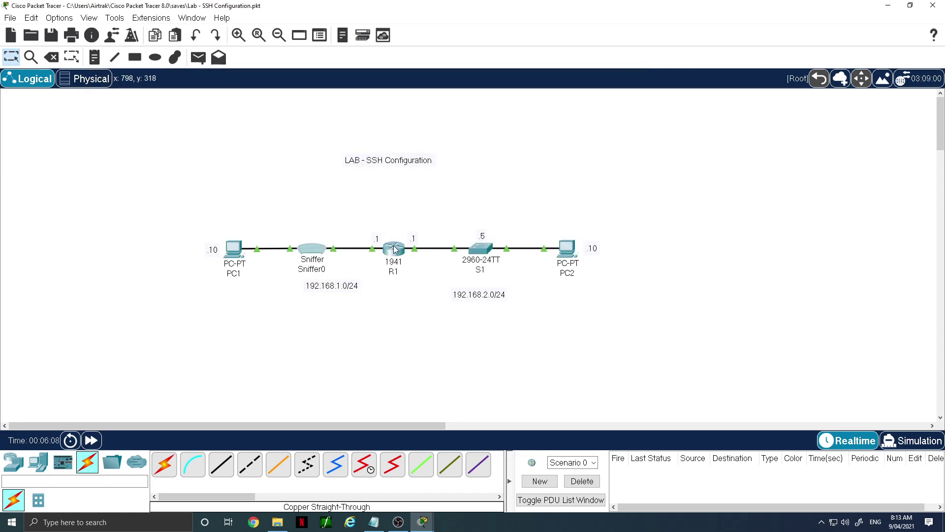
Return to PC1's Telnet session on R1 and enter global configuration mode with conf t.
{"action": "mouse_move", "coordinate": [395, 249]}
{"action": "mouse_move", "coordinate": [422, 522]}
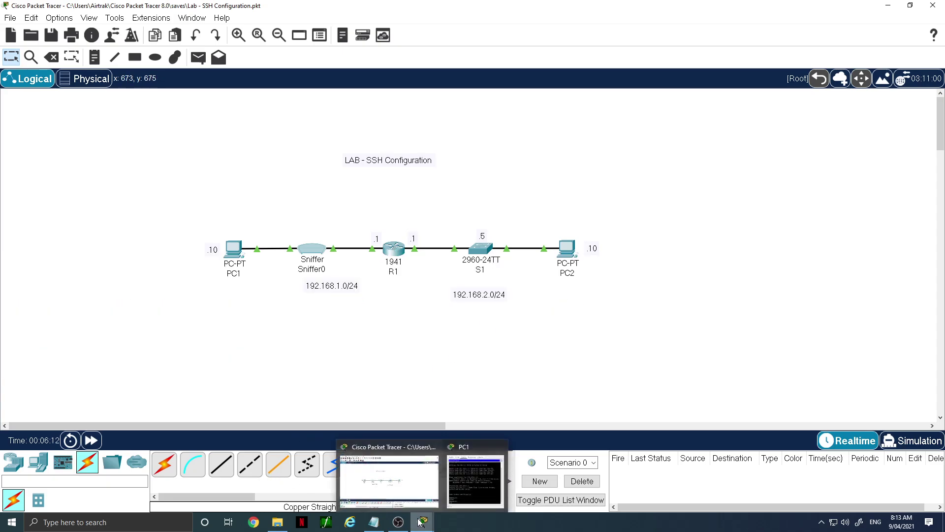
{"action": "left_click", "coordinate": [477, 485]}
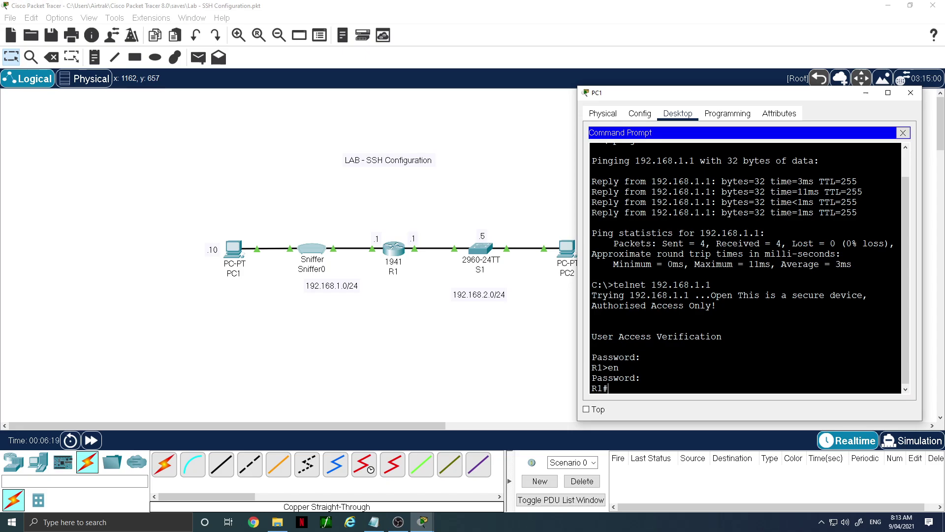
{"action": "type", "text": "conf t"}
{"action": "key", "text": "Return"}
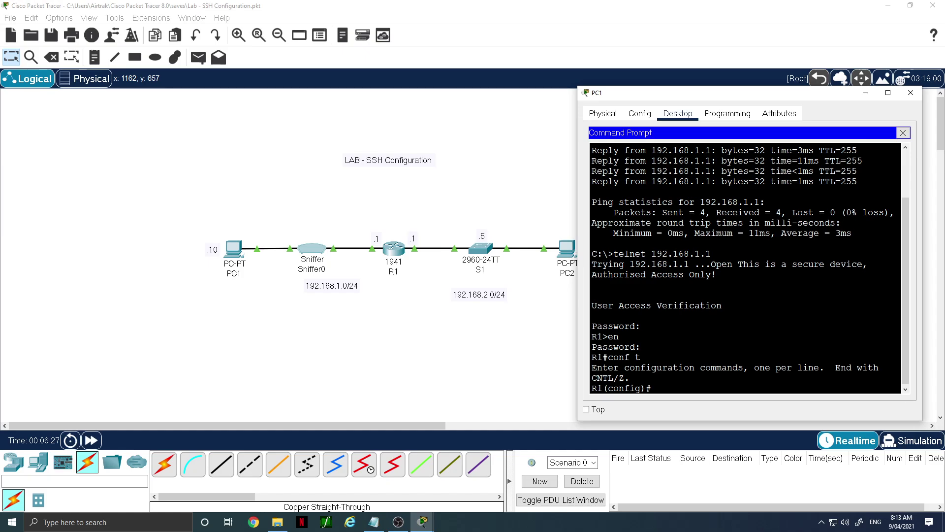
Set R1's IP domain name to iTeachCiscoAU.com.
{"action": "type", "text": "ip domain name iTeach"}
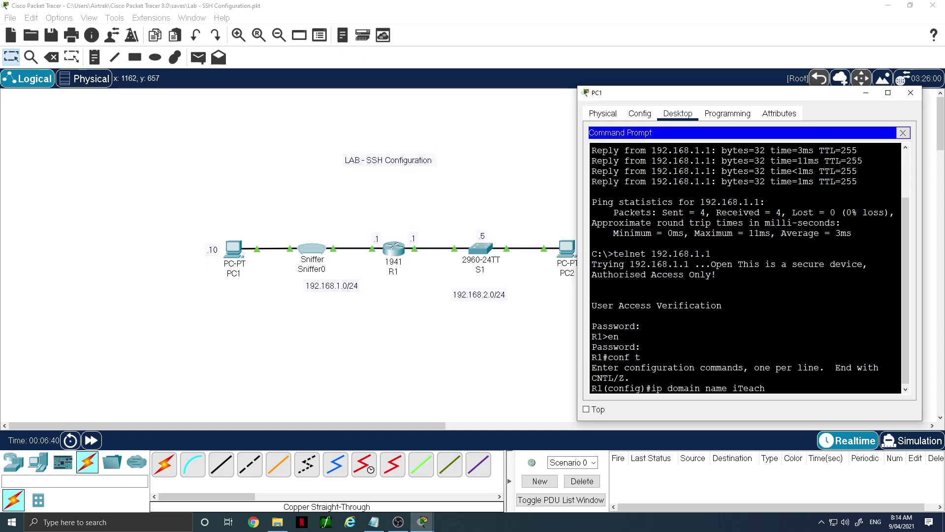
{"action": "type", "text": "CiscoAU.com"}
{"action": "key", "text": "Return"}
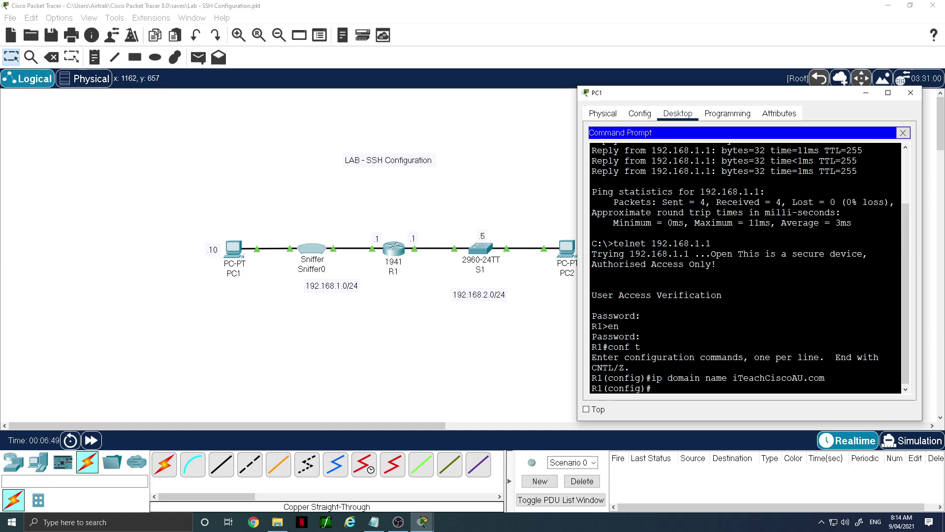
Create the local user RemoteIn on R1 with the username command and enter its secret password.
{"action": "type", "text": "username RemoteIn secret"}
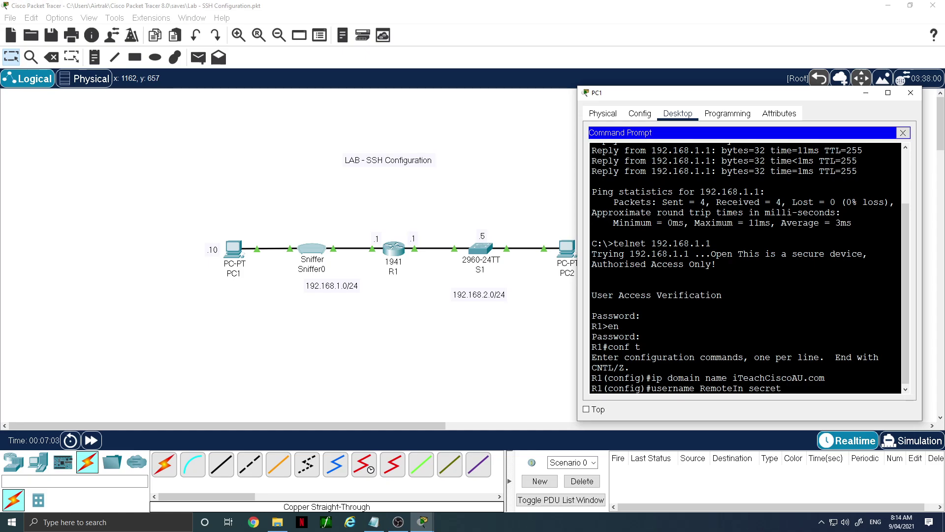
{"action": "type", "text": " SSHin"}
{"action": "key", "text": "Return"}
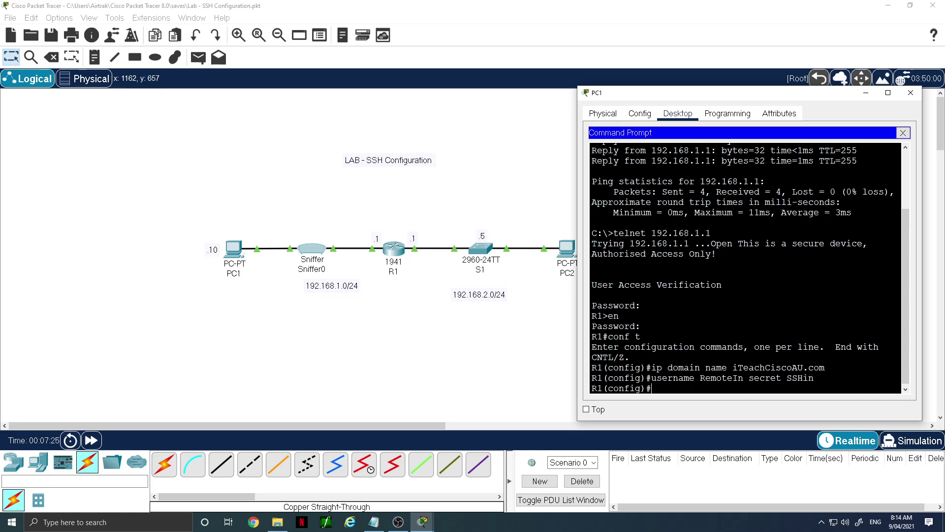
Try to generate RSA keys on R1 with the command crypto key generate rsa modulus 1024.
{"action": "type", "text": "crypto"}
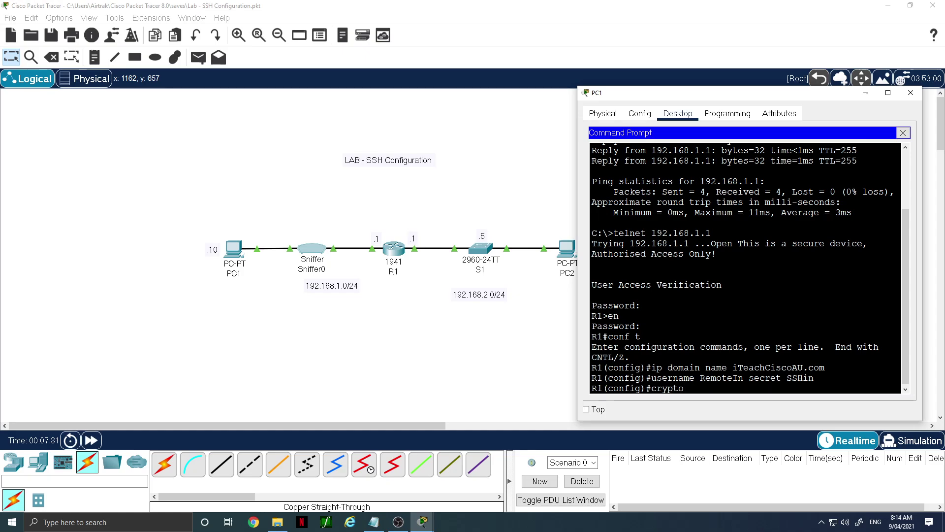
{"action": "type", "text": " key"}
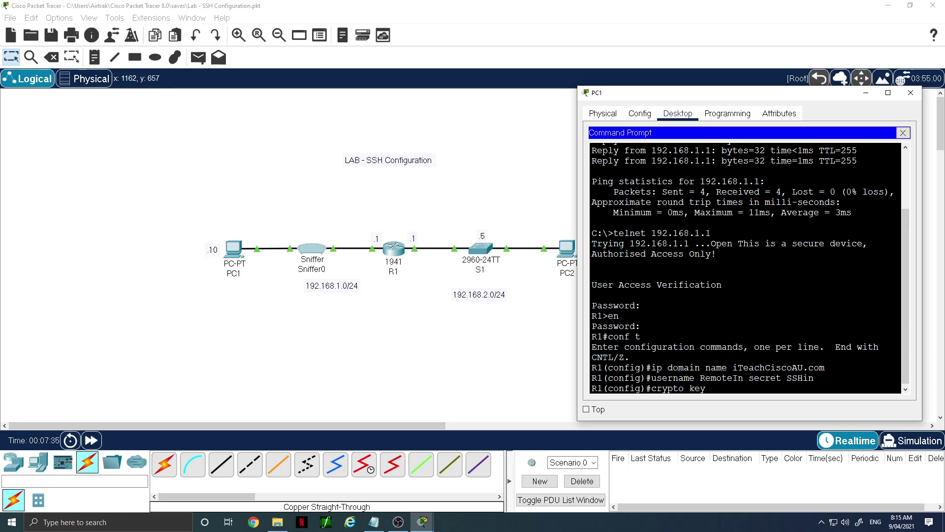
{"action": "type", "text": " generate rsa modu"}
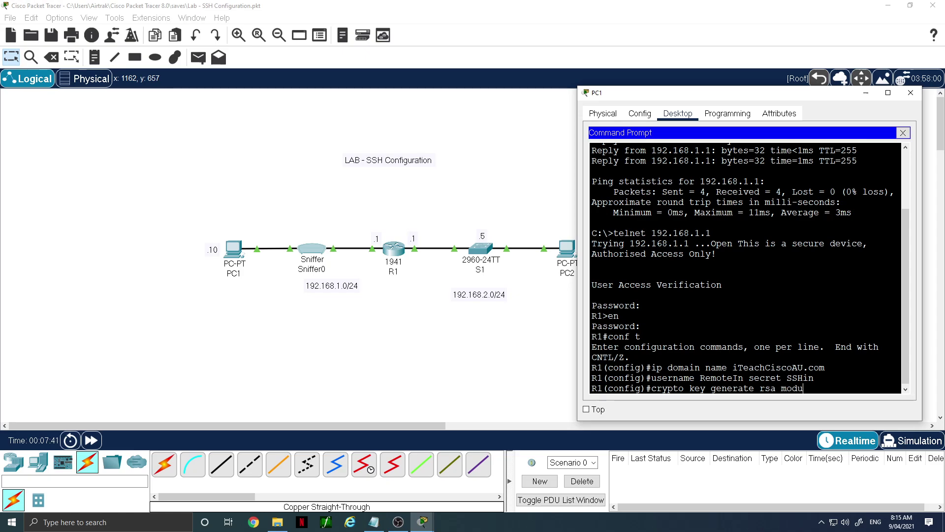
{"action": "type", "text": "lus 1024"}
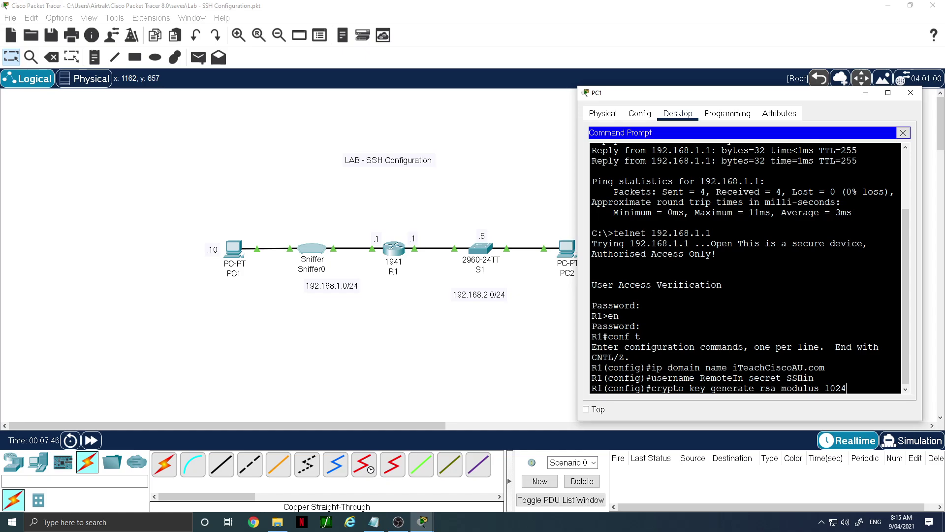
{"action": "key", "text": "Return"}
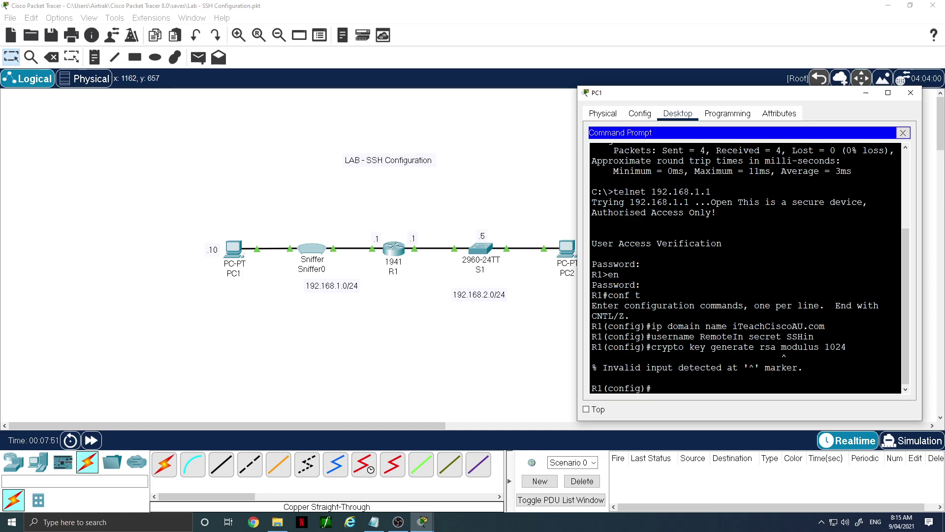
List the options of crypto key generate rsa, and generate the RSA keys with the default 512-bit modulus.
{"action": "key", "text": "Up"}
{"action": "key", "text": "BackSpace"}
{"action": "key", "text": "BackSpace"}
{"action": "key", "text": "BackSpace"}
{"action": "key", "text": "BackSpace"}
{"action": "key", "text": "BackSpace"}
{"action": "key", "text": "BackSpace"}
{"action": "key", "text": "BackSpace"}
{"action": "key", "text": "BackSpace"}
{"action": "key", "text": "BackSpace"}
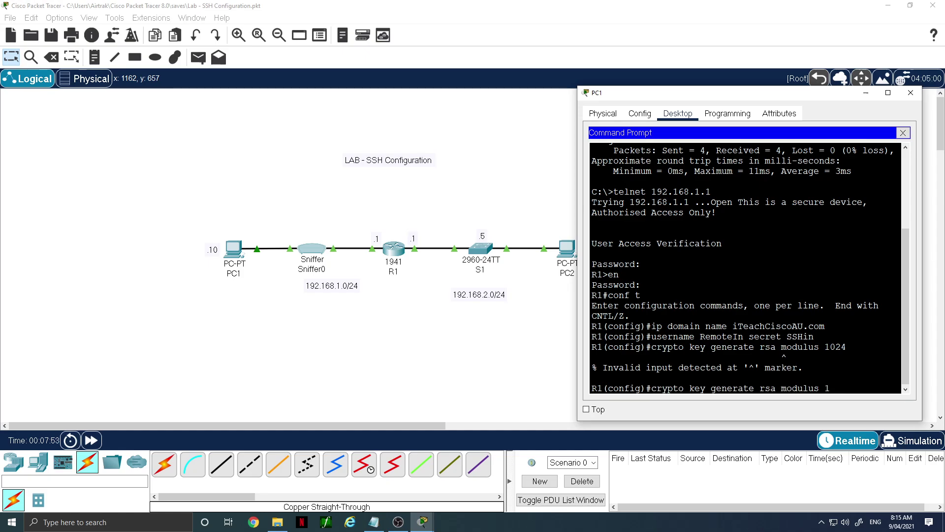
{"action": "key", "text": "BackSpace"}
{"action": "key", "text": "BackSpace"}
{"action": "key", "text": "BackSpace"}
{"action": "key", "text": "BackSpace"}
{"action": "type", "text": "?"}
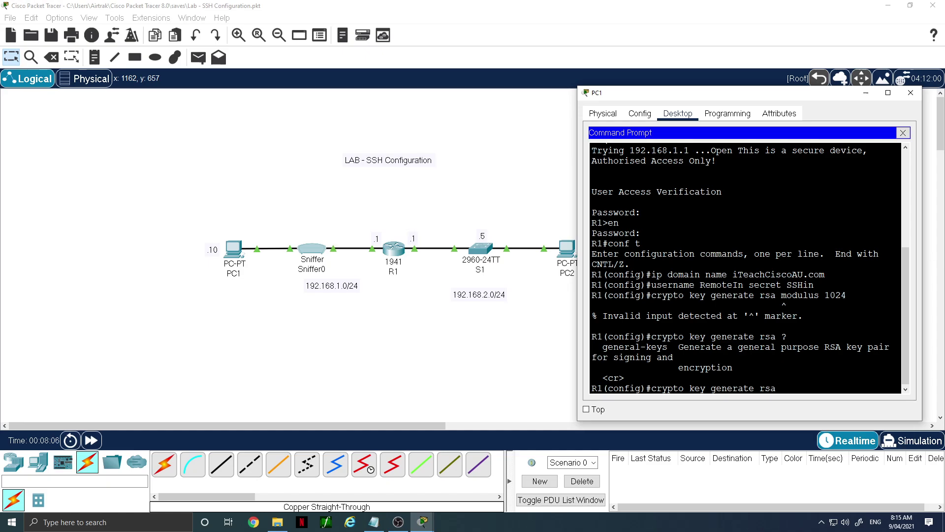
{"action": "key", "text": "Return"}
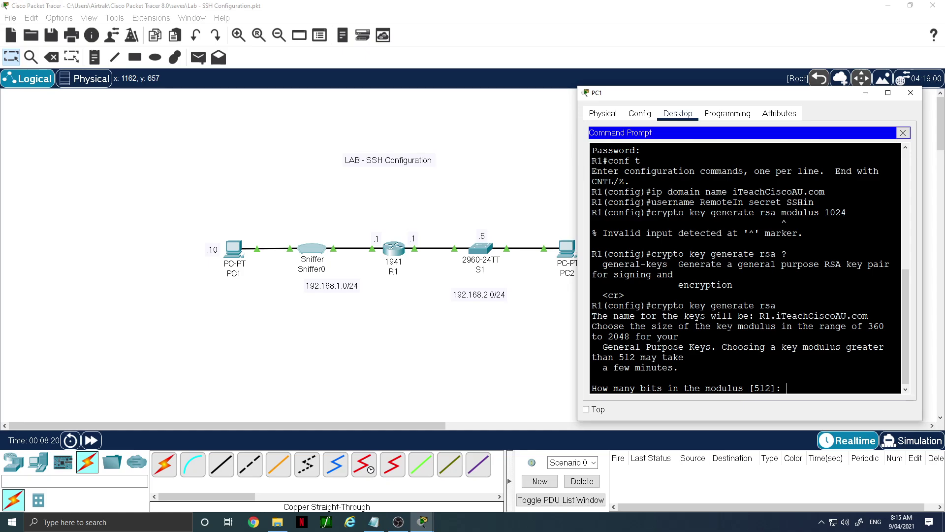
{"action": "key", "text": "Return"}
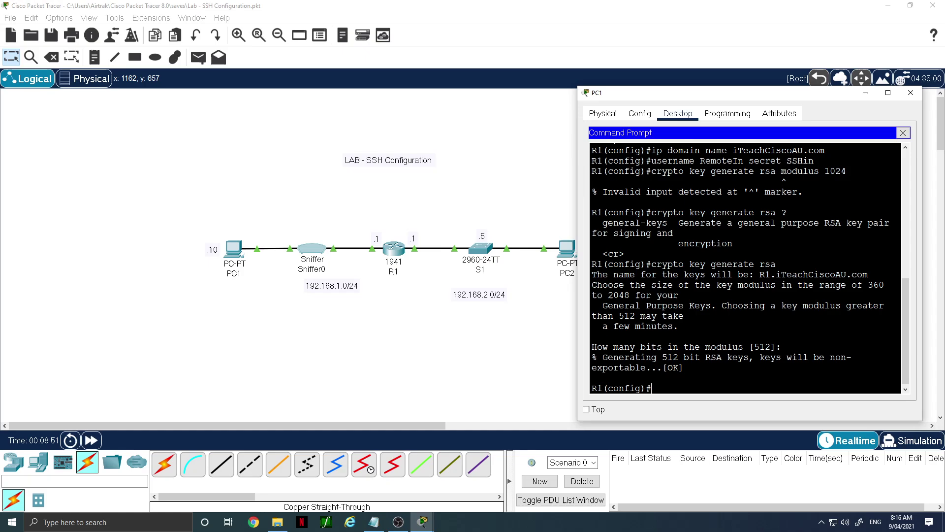
{"action": "type", "text": "line vty 0 4"}
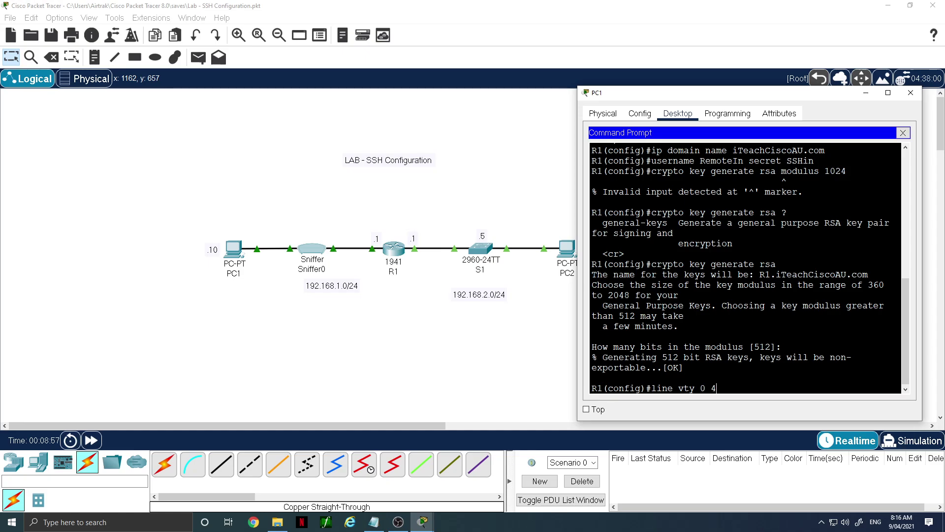
{"action": "key", "text": "Return"}
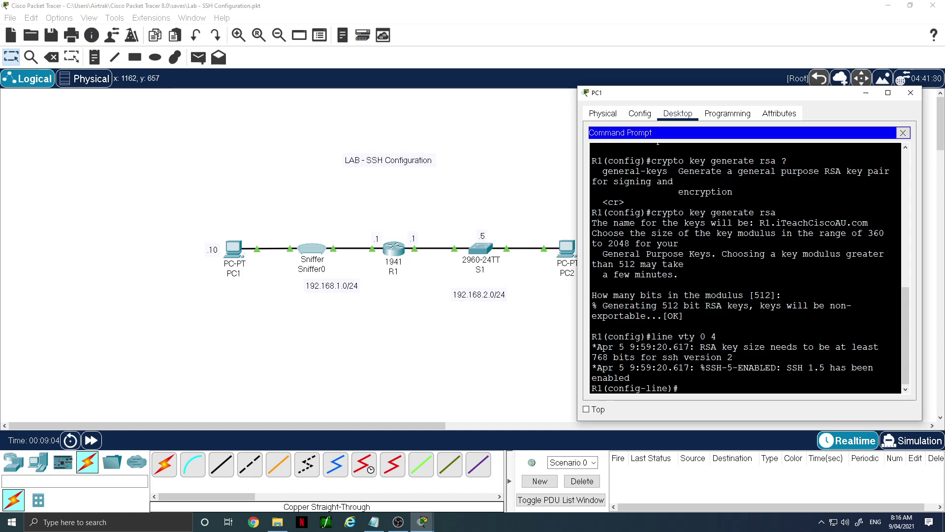
{"action": "type", "text": "exit"}
{"action": "key", "text": "Return"}
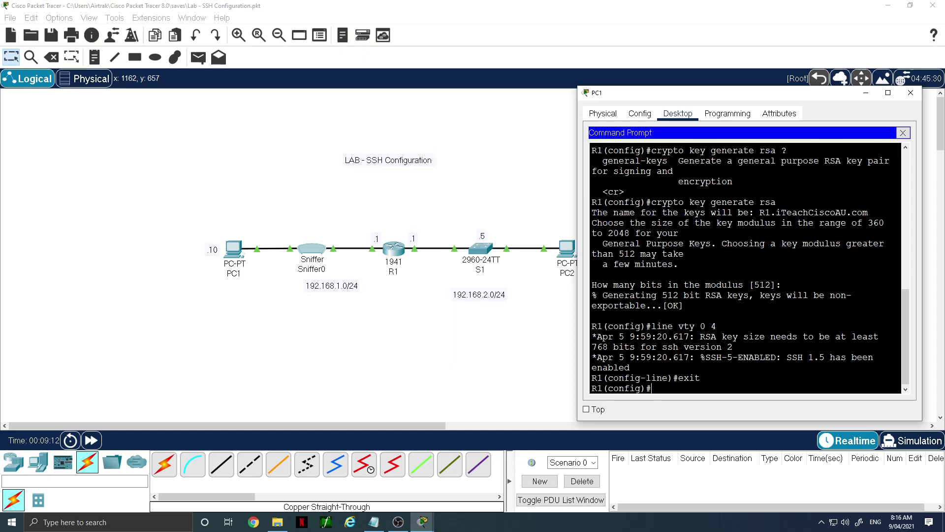
Retry the RSA key generation from global configuration mode with modulus 1024 appended to the earlier command.
{"action": "type", "text": "exit"}
{"action": "key", "text": "Up"}
{"action": "key", "text": "Up"}
{"action": "key", "text": "Up"}
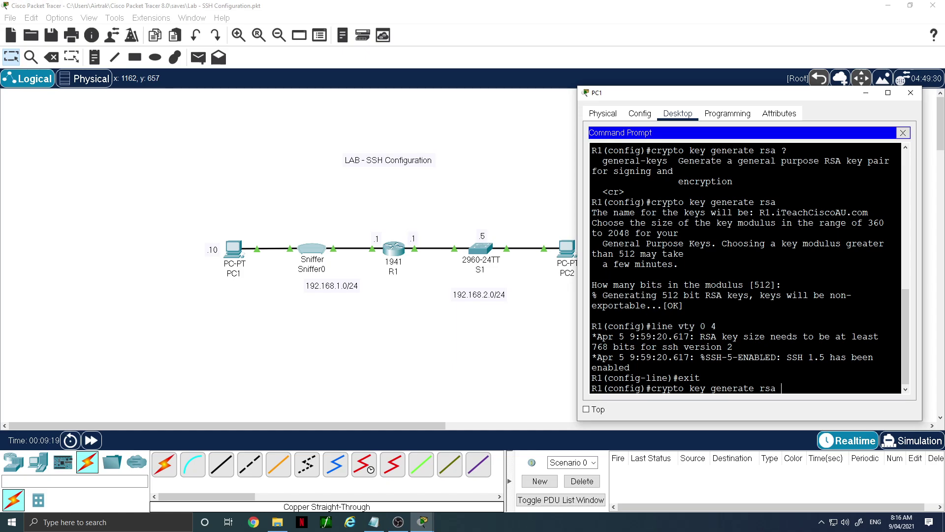
{"action": "type", "text": "modulus 1024"}
{"action": "key", "text": "Return"}
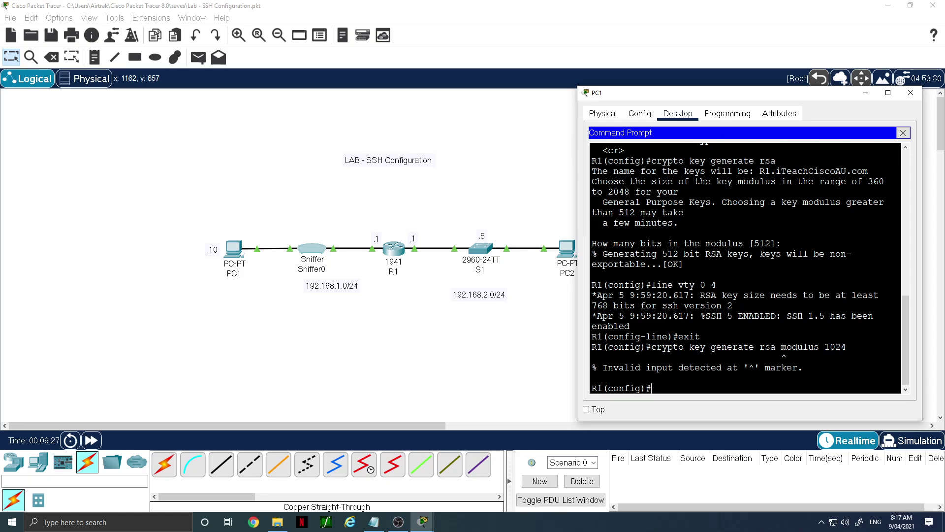
Close PC1's command prompt and window, open R1's command line interface beside the topology and start a console login.
{"action": "left_click", "coordinate": [903, 132]}
{"action": "left_click", "coordinate": [911, 92]}
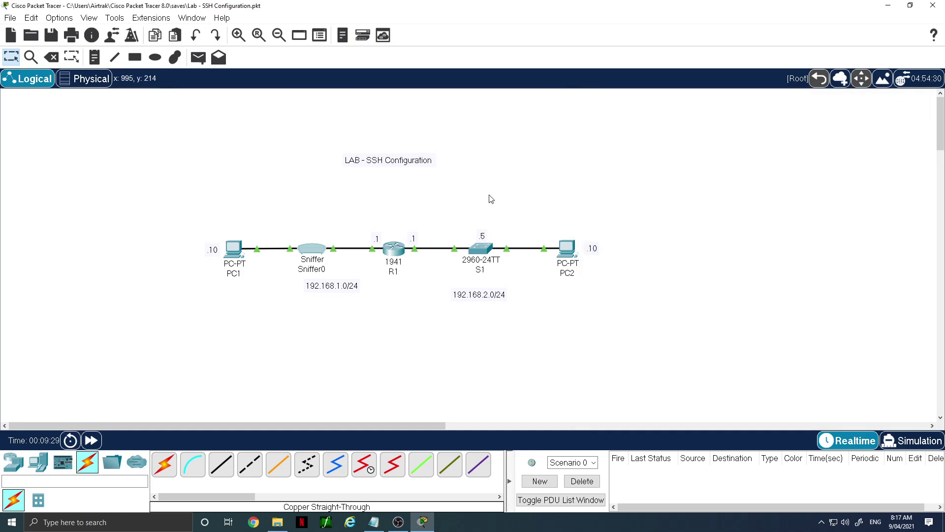
{"action": "left_click", "coordinate": [393, 250]}
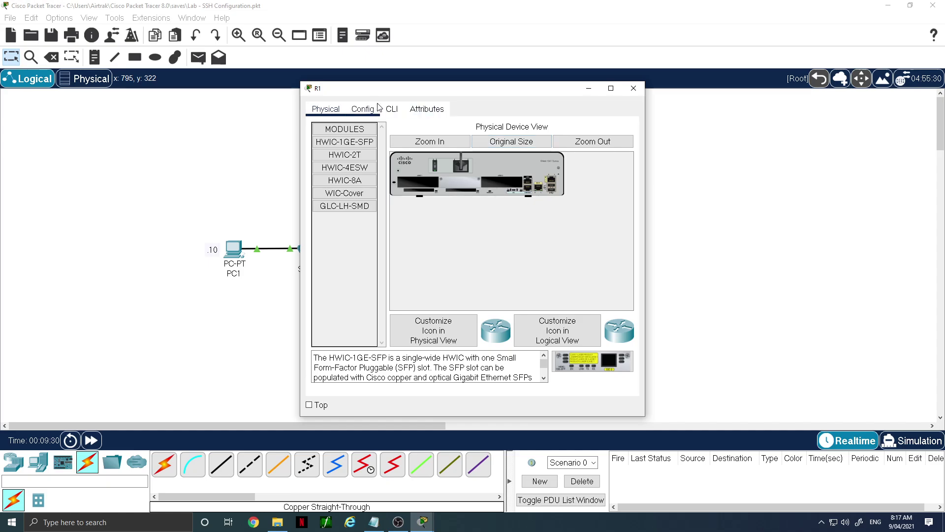
{"action": "left_click", "coordinate": [392, 109]}
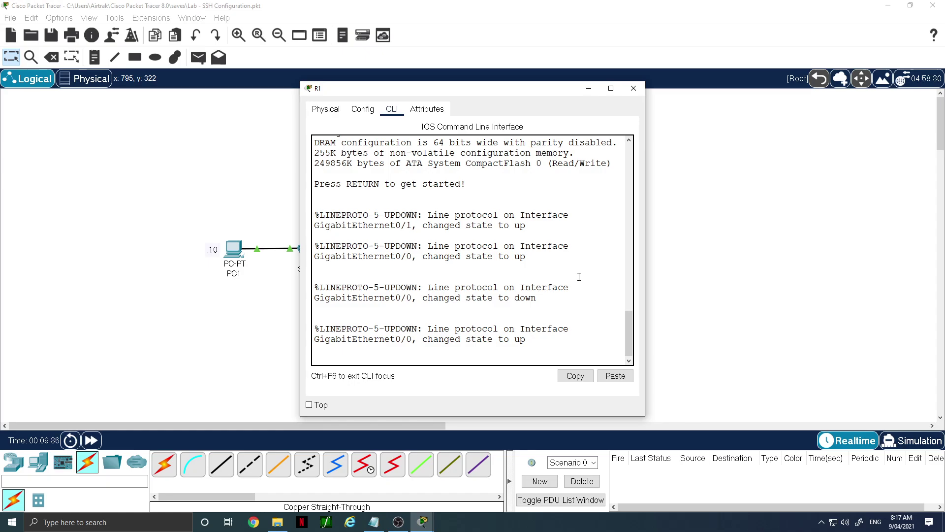
{"action": "left_click_drag", "start_coordinate": [510, 92], "coordinate": [780, 98]}
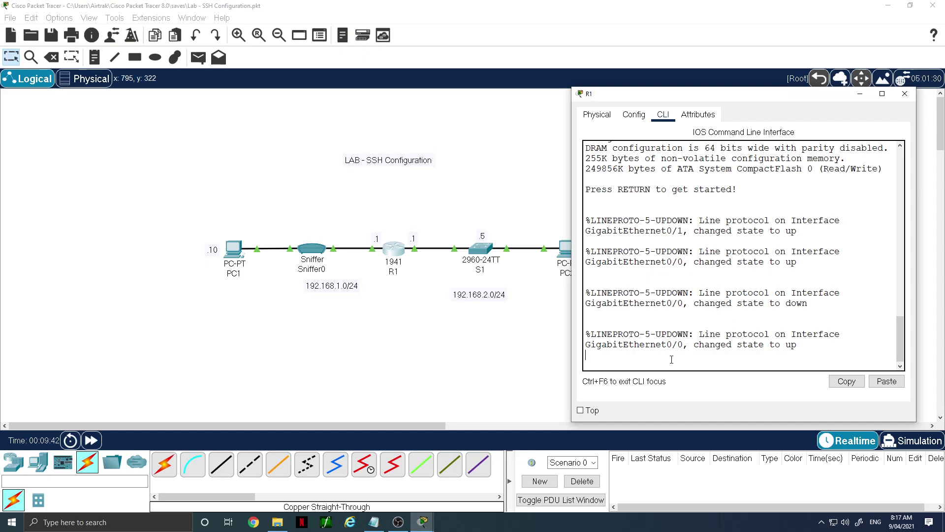
{"action": "key", "text": "Return"}
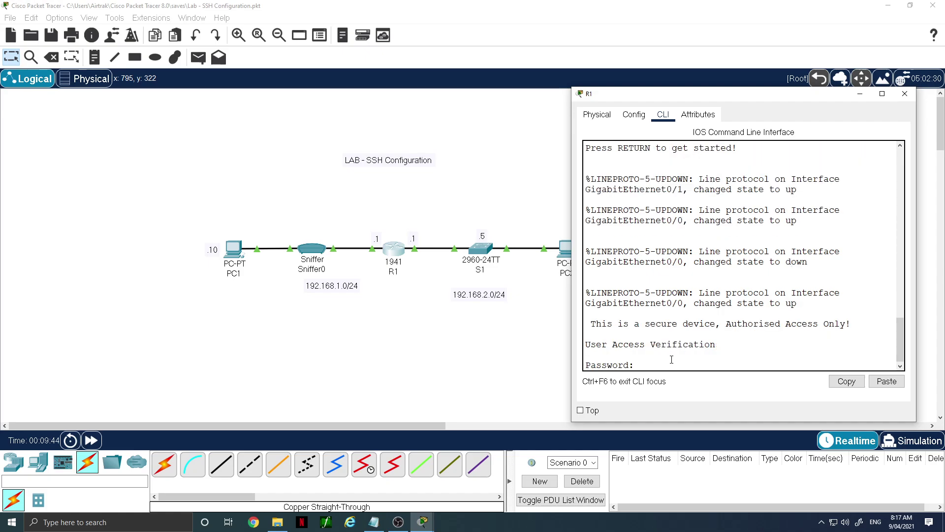
Log in to R1's console with the console password and enter privileged EXEC mode with the enable password.
{"action": "key", "text": "Return"}
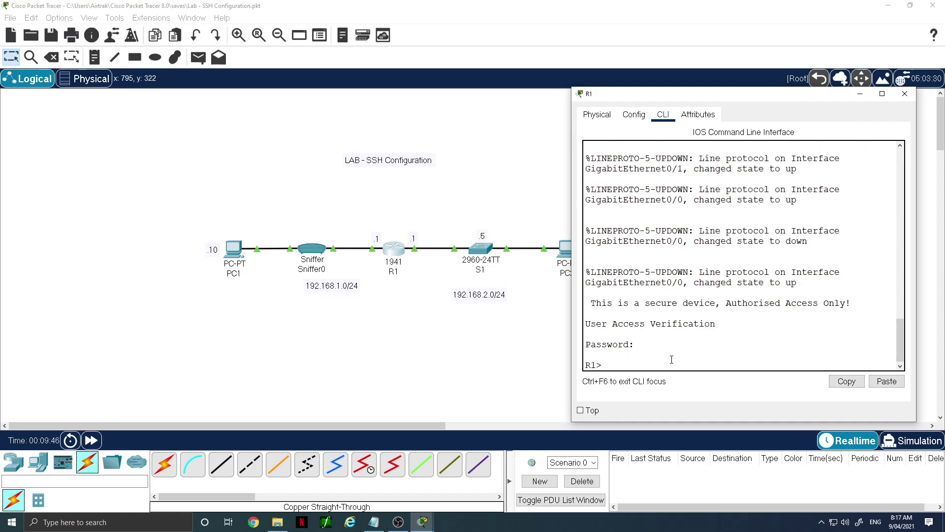
{"action": "type", "text": "en"}
{"action": "key", "text": "Return"}
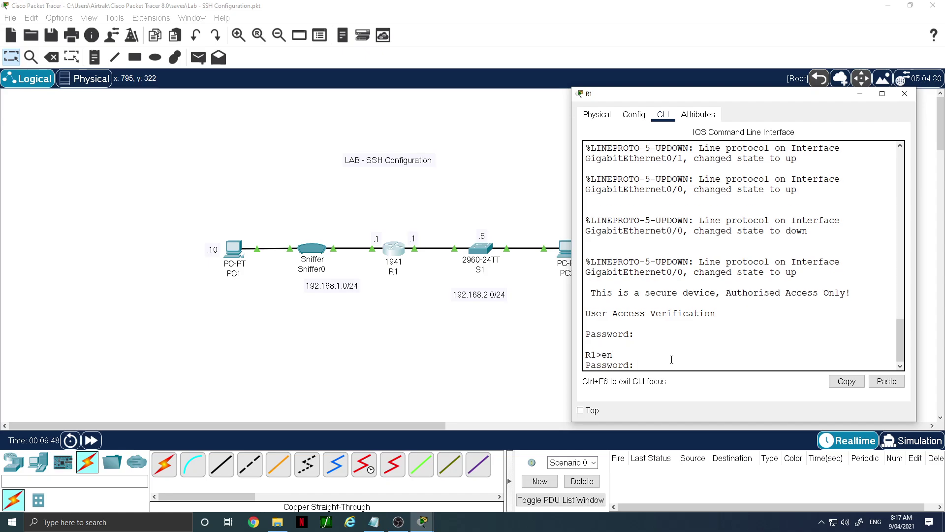
{"action": "key", "text": "Return"}
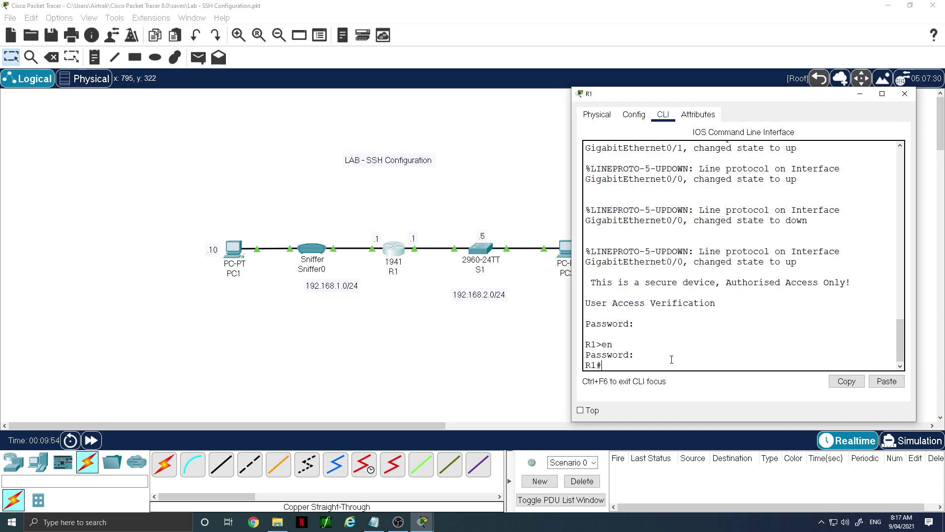
Try to run crypto key generate rsa on R1 from privileged EXEC mode.
{"action": "type", "text": "crypto key gen"}
{"action": "key", "text": "Tab"}
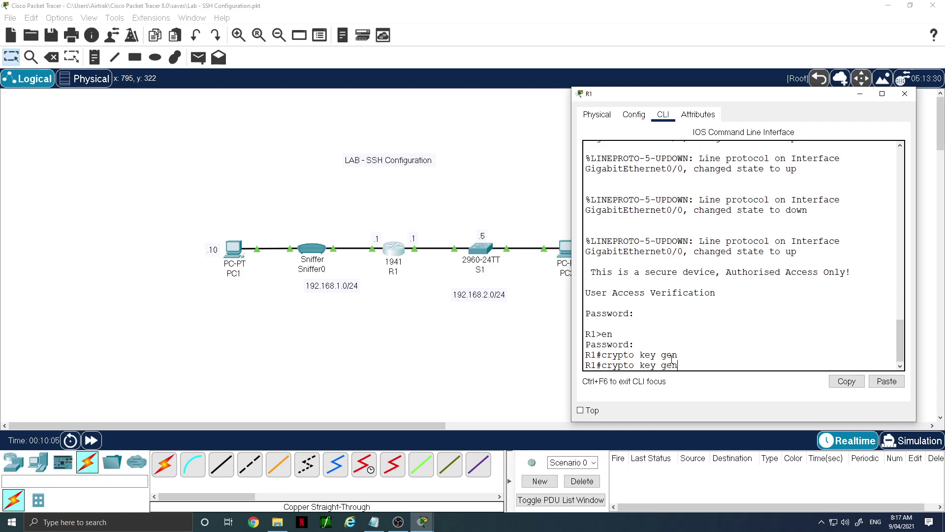
{"action": "type", "text": "erate rsa"}
{"action": "key", "text": "Return"}
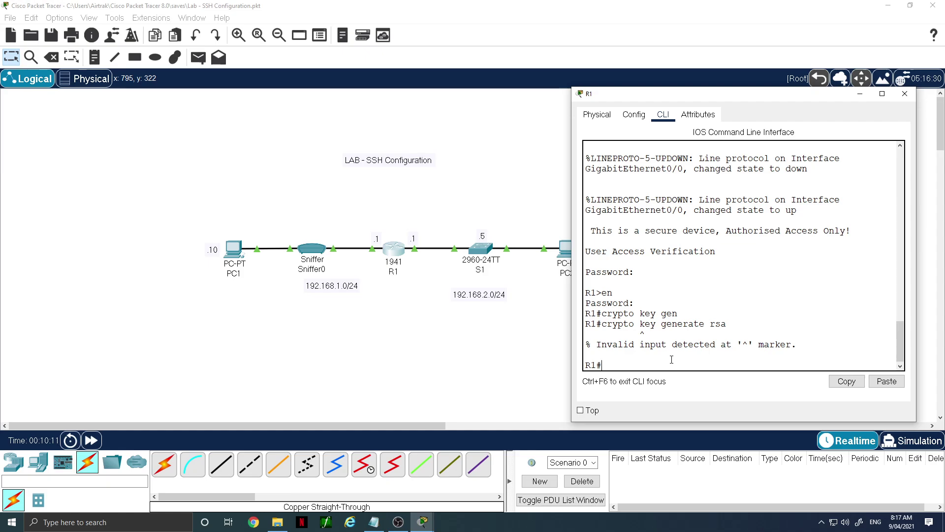
Regenerate R1's RSA keys from global configuration mode with crypto key generate rsa, replacing the existing keys and using a 1024-bit modulus.
{"action": "type", "text": "conf t"}
{"action": "key", "text": "Return"}
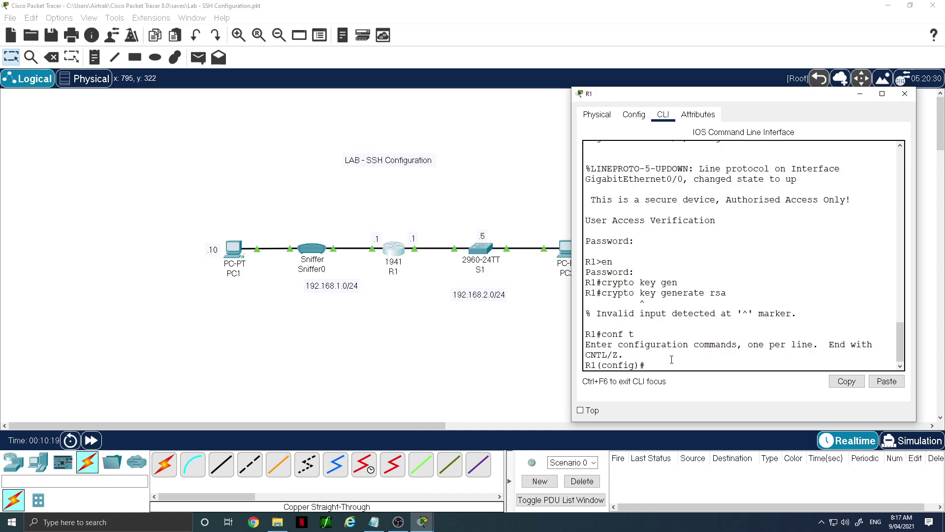
{"action": "type", "text": "crypt"}
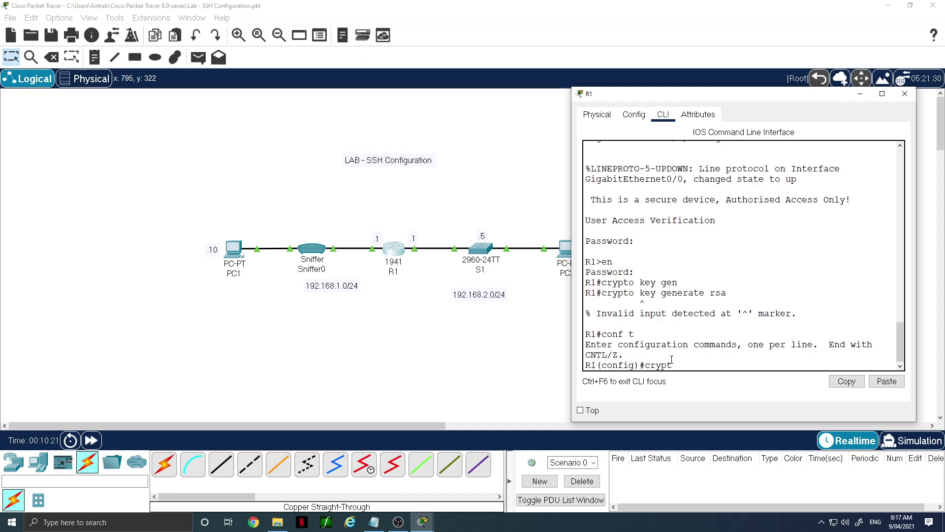
{"action": "type", "text": "o"}
{"action": "type", "text": " k"}
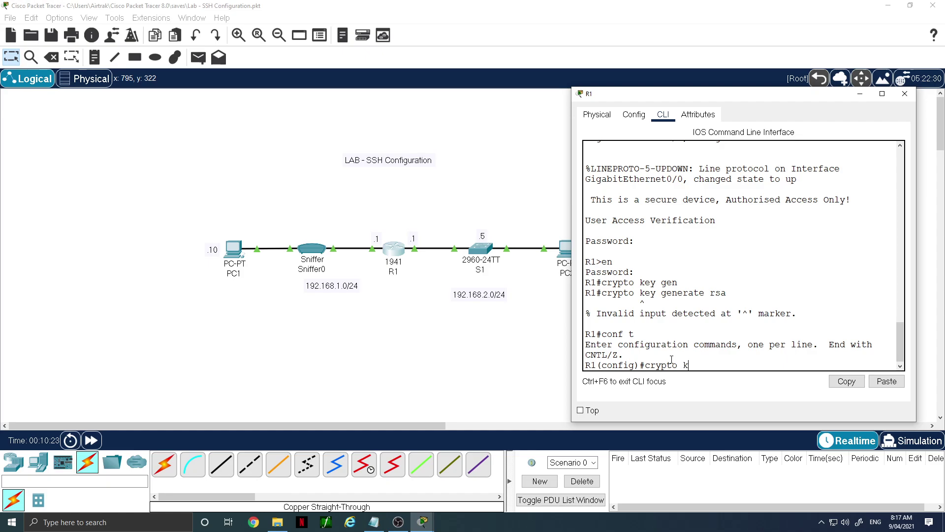
{"action": "type", "text": "ey gener"}
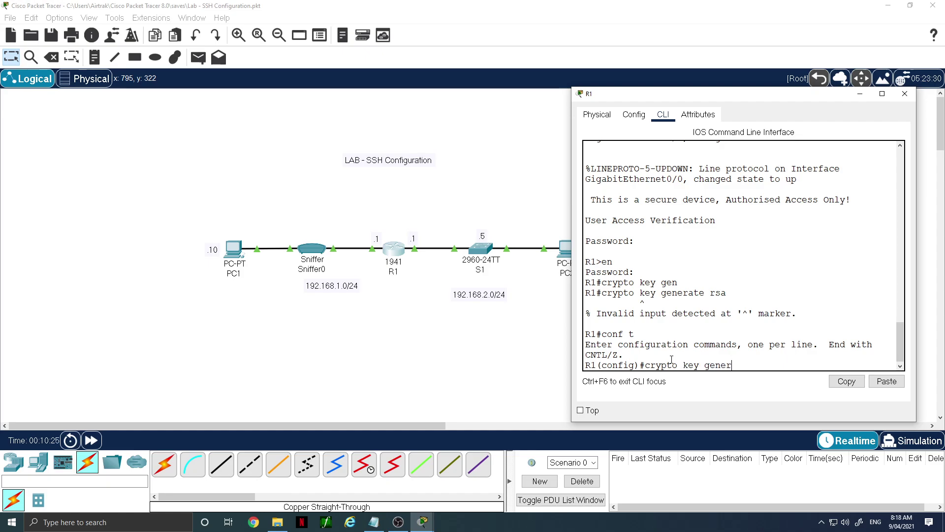
{"action": "type", "text": "ate rsa"}
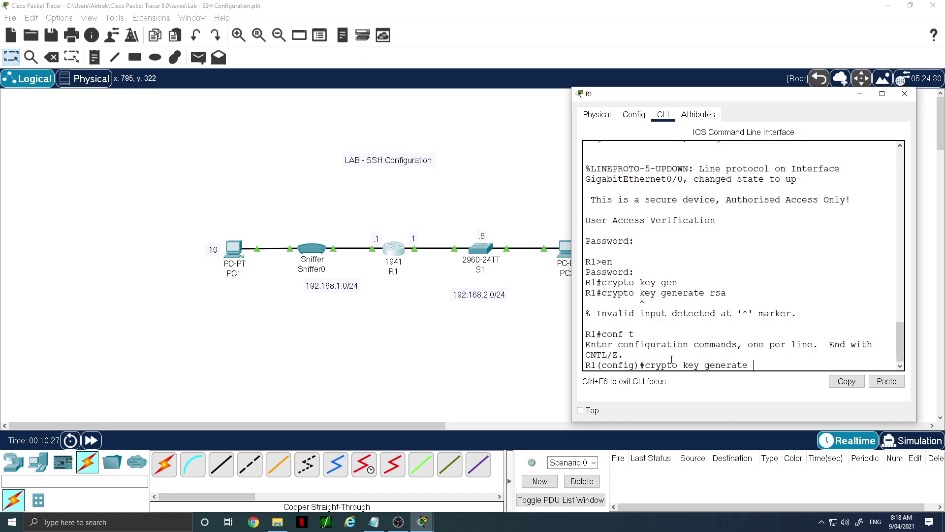
{"action": "key", "text": "Return"}
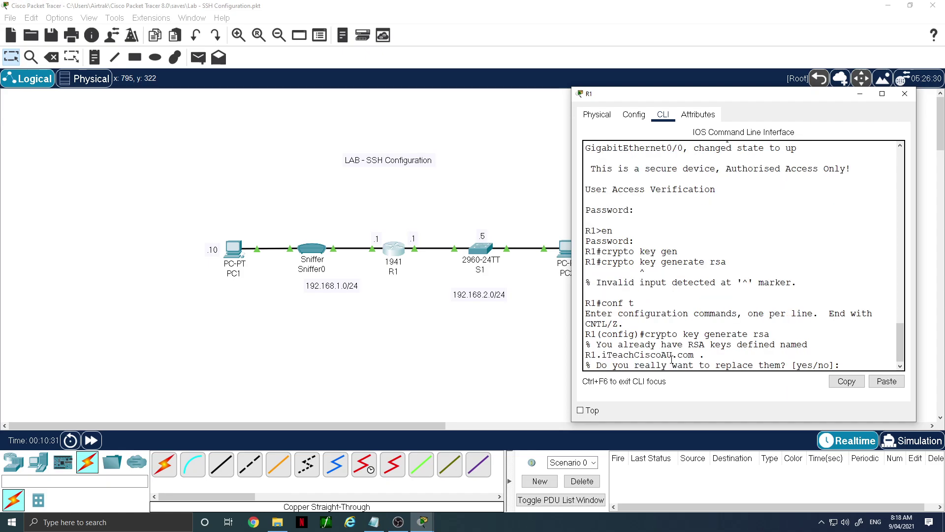
{"action": "type", "text": "y"}
{"action": "key", "text": "Return"}
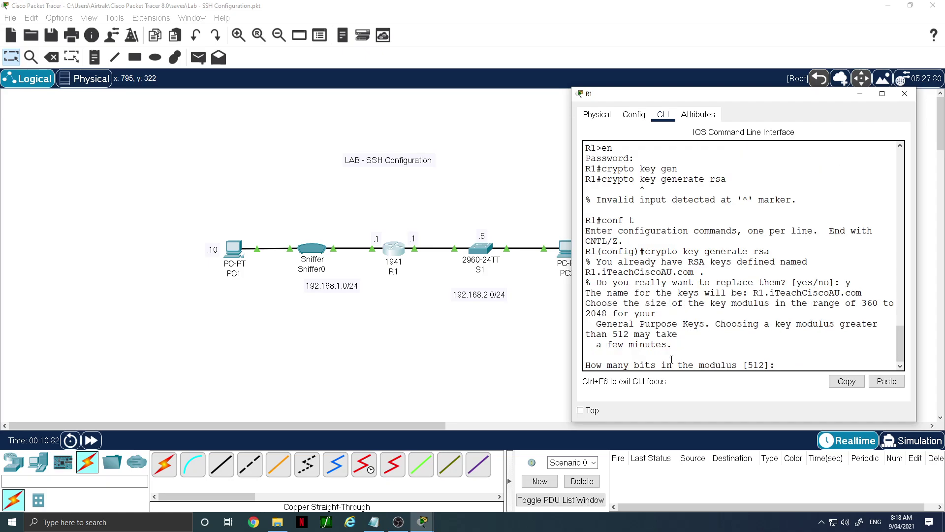
{"action": "type", "text": "1024"}
{"action": "key", "text": "Return"}
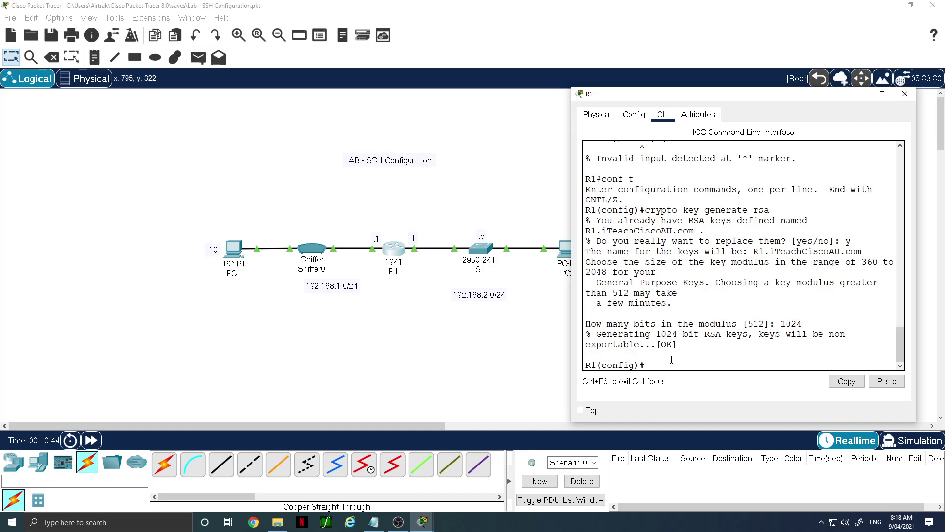
Restrict R1's VTY lines 0 4 to SSH access with transport input ssh.
{"action": "type", "text": "line vty 0 4"}
{"action": "key", "text": "Return"}
{"action": "type", "text": "tr"}
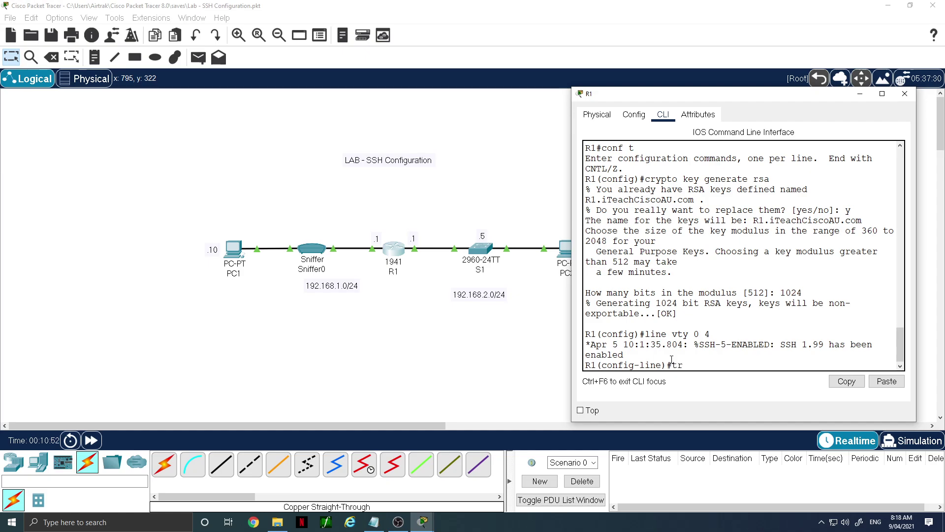
{"action": "type", "text": "ansport input ssh"}
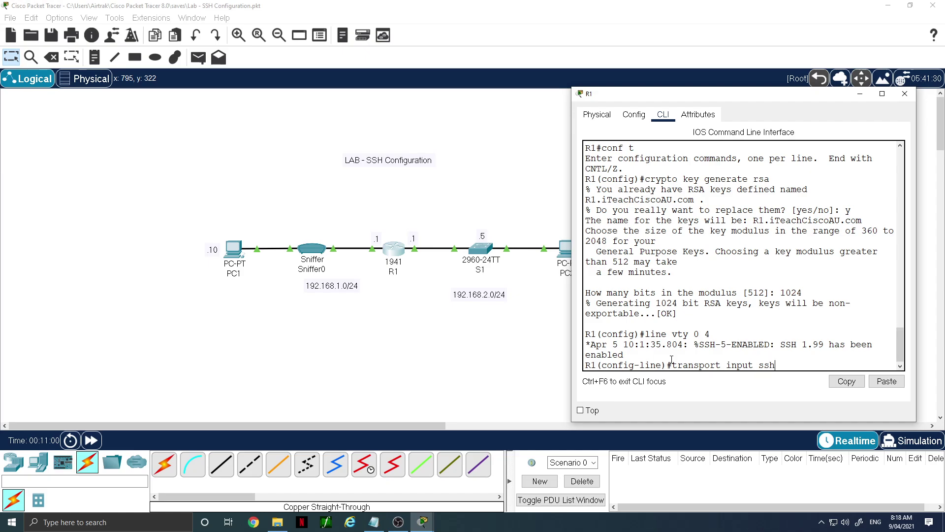
{"action": "key", "text": "Return"}
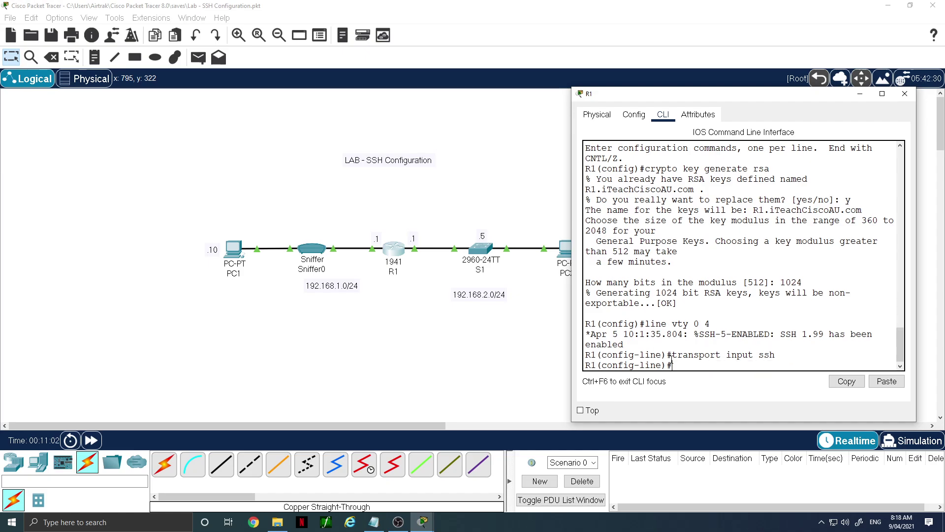
Make the VTY lines authenticate against the local user database with login local, and return to global configuration mode.
{"action": "type", "text": "e"}
{"action": "key", "text": "BackSpace"}
{"action": "type", "text": "login local"}
{"action": "key", "text": "Return"}
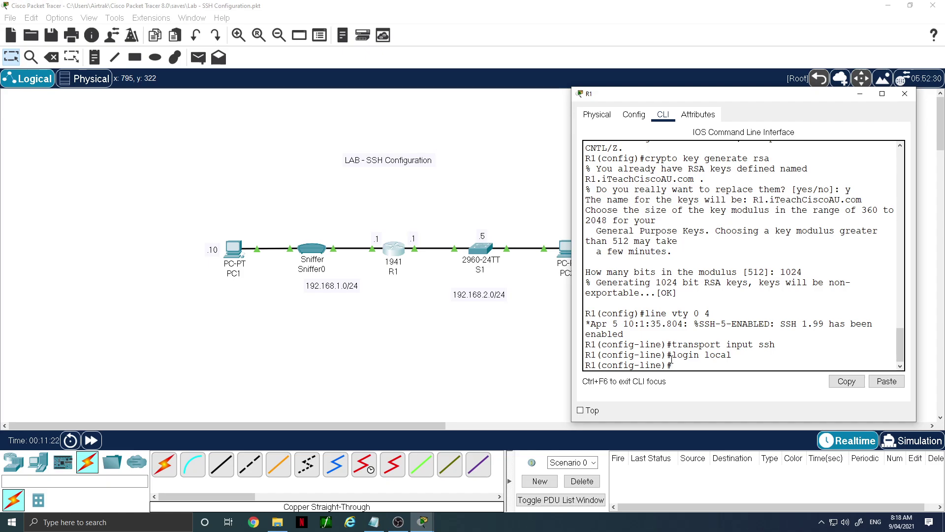
{"action": "type", "text": "exit"}
{"action": "key", "text": "Return"}
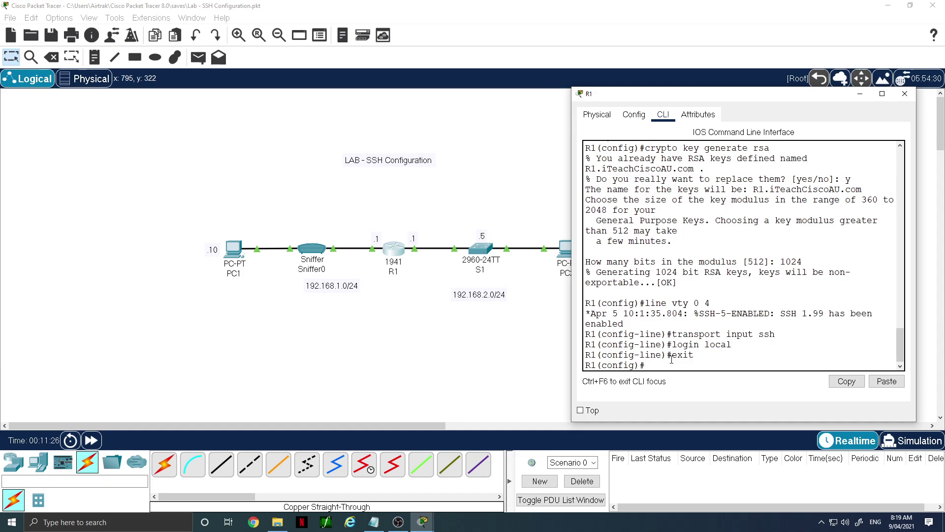
Block logins on R1 for 120 seconds after 3 attempts within 60 seconds, and return to privileged EXEC mode.
{"action": "type", "text": "login block-for 120 attempts "}
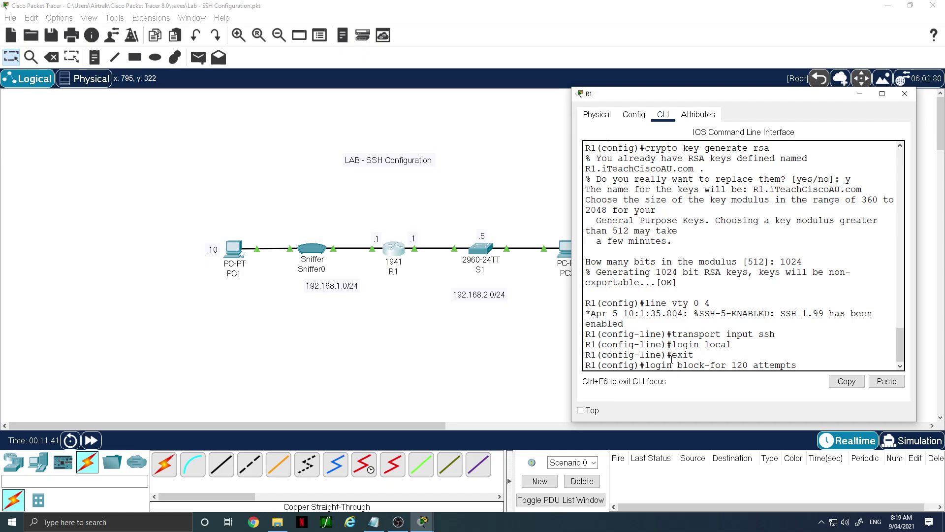
{"action": "type", "text": "3 within 60"}
{"action": "key", "text": "Return"}
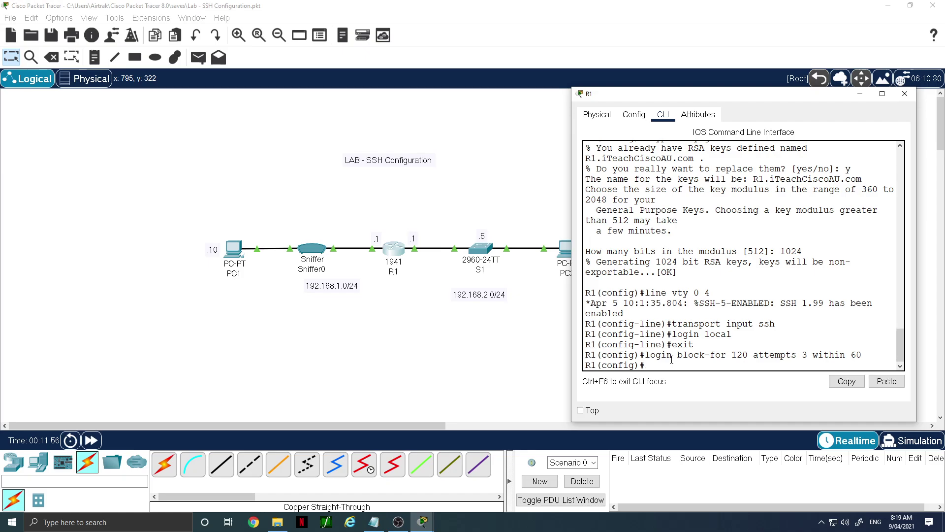
{"action": "type", "text": "end"}
{"action": "key", "text": "Return"}
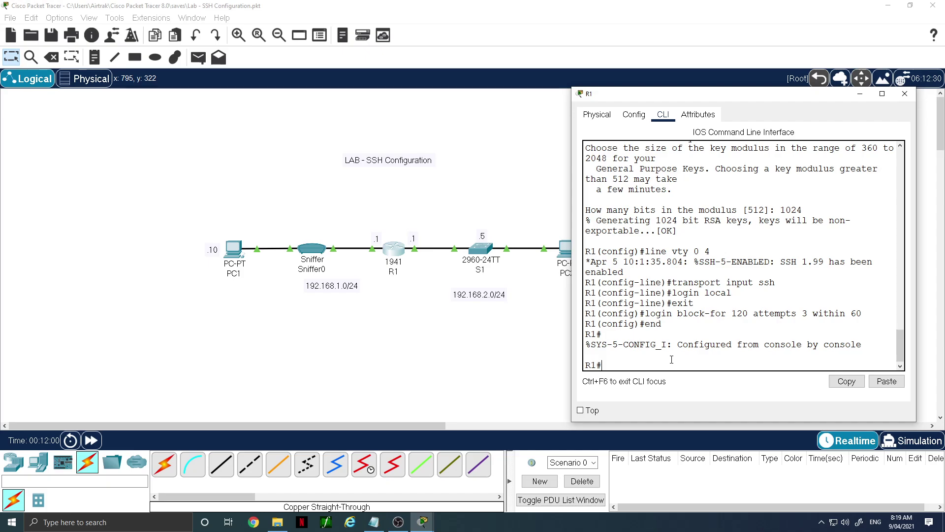
Display R1's running configuration and check the login block-for, domain name and local username entries.
{"action": "type", "text": "sh run"}
{"action": "key", "text": "Return"}
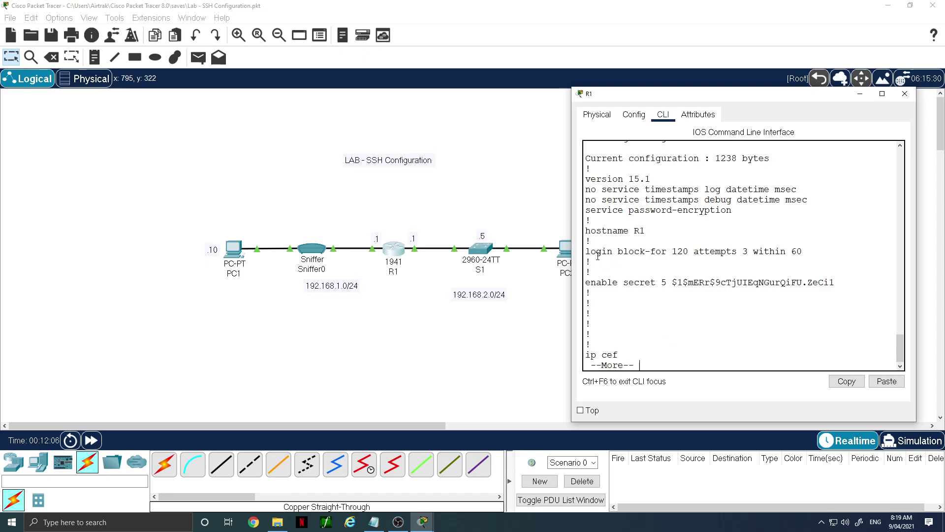
{"action": "left_click_drag", "start_coordinate": [597, 251], "coordinate": [802, 251]}
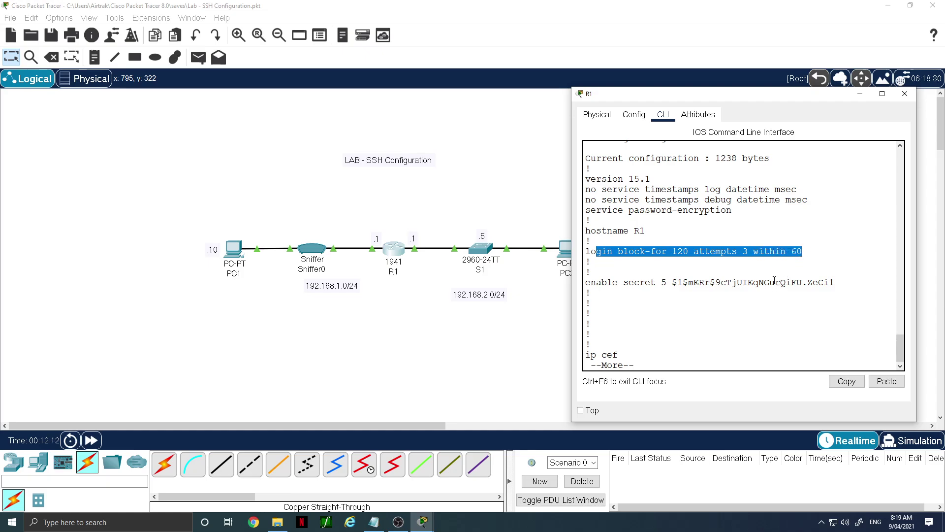
{"action": "left_click", "coordinate": [746, 254]}
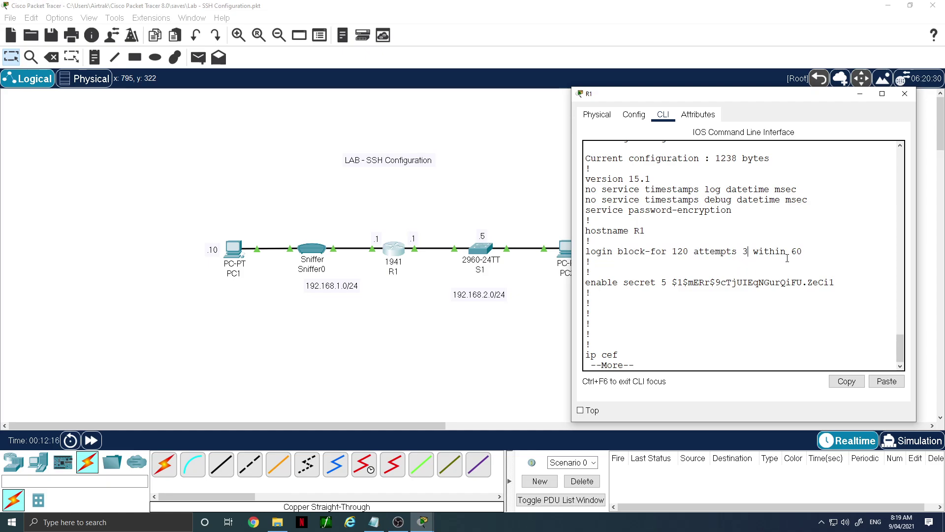
{"action": "key", "text": "space"}
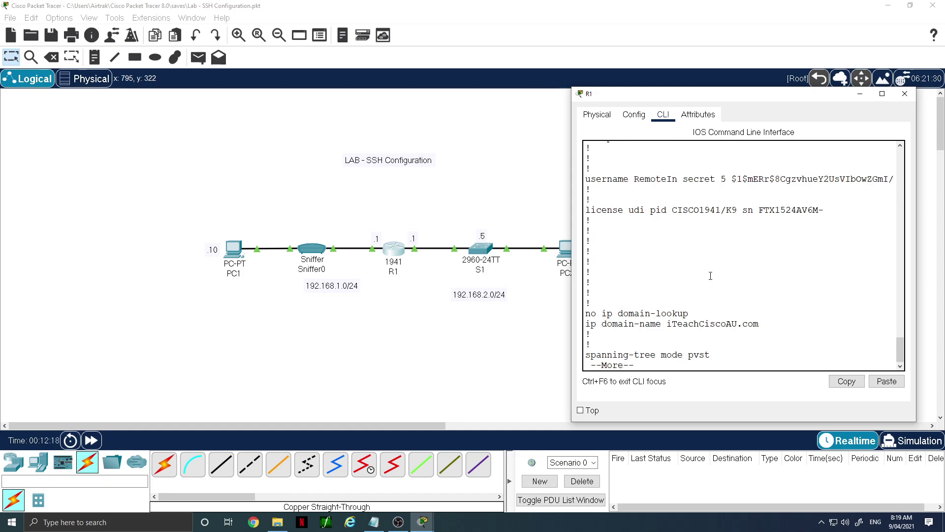
{"action": "left_click_drag", "start_coordinate": [597, 324], "coordinate": [760, 324]}
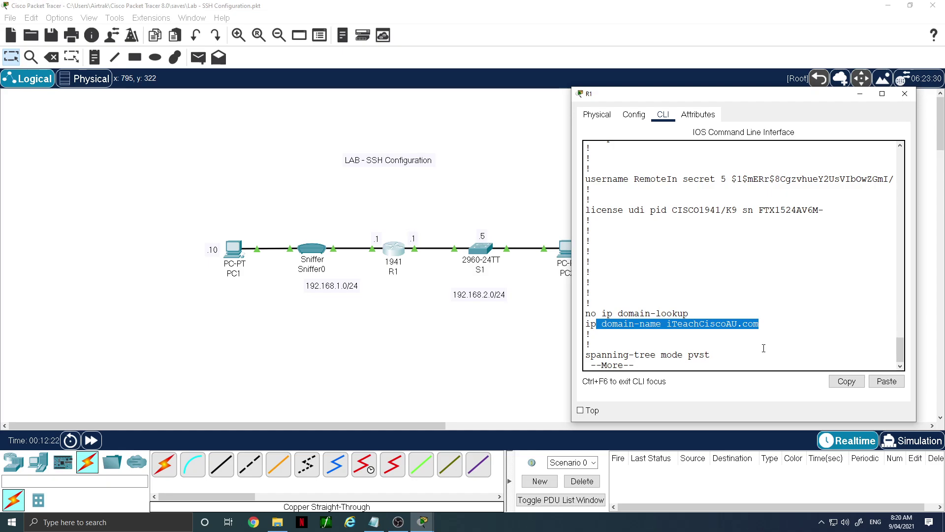
{"action": "key", "text": "space"}
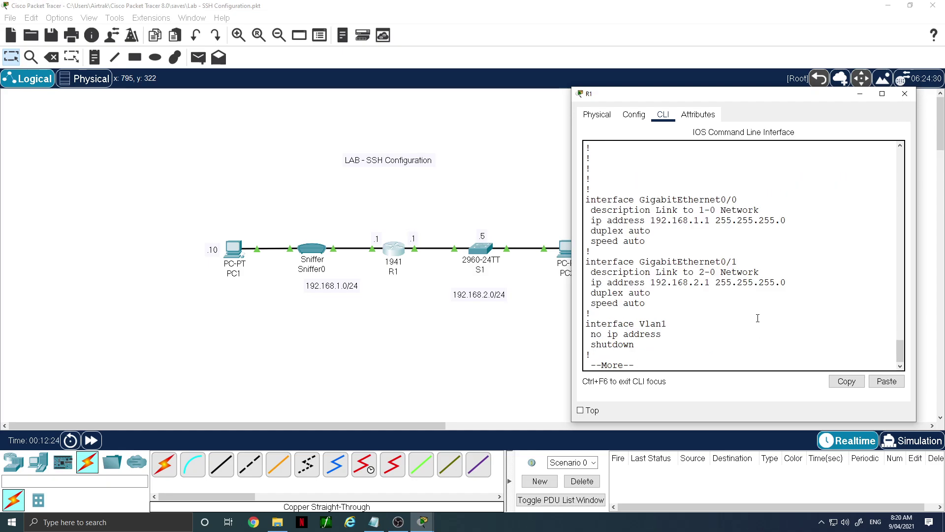
{"action": "scroll", "coordinate": [758, 318], "scroll_direction": "up", "scroll_amount": 8}
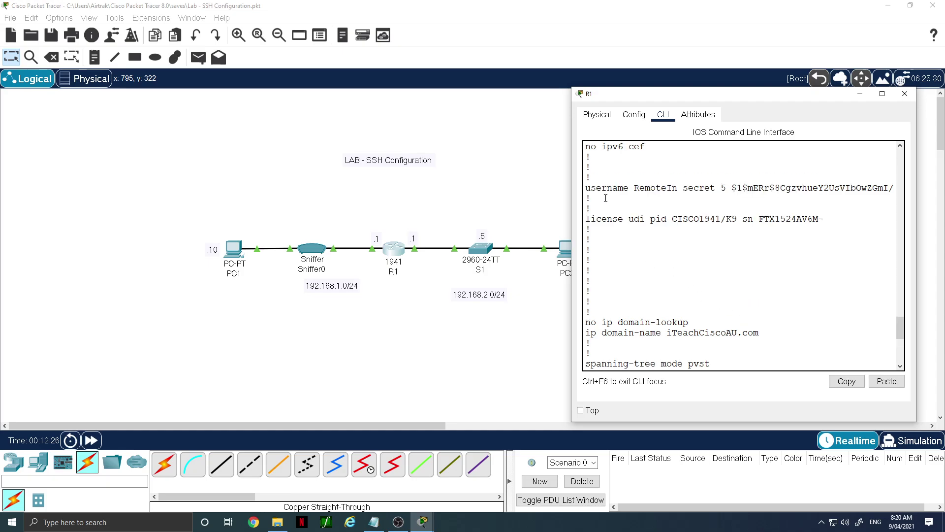
{"action": "left_click_drag", "start_coordinate": [596, 187], "coordinate": [813, 188]}
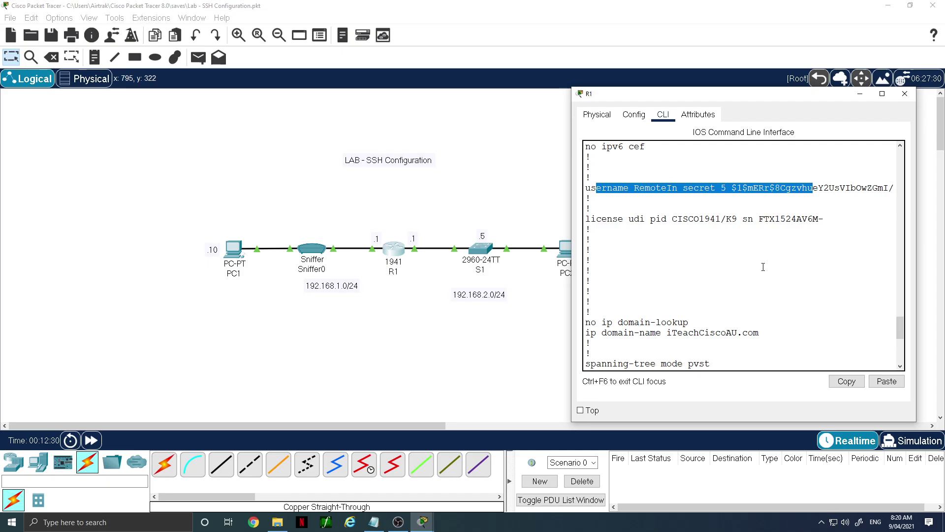
{"action": "scroll", "coordinate": [762, 266], "scroll_direction": "down", "scroll_amount": 4}
{"action": "scroll", "coordinate": [764, 267], "scroll_direction": "down", "scroll_amount": 4}
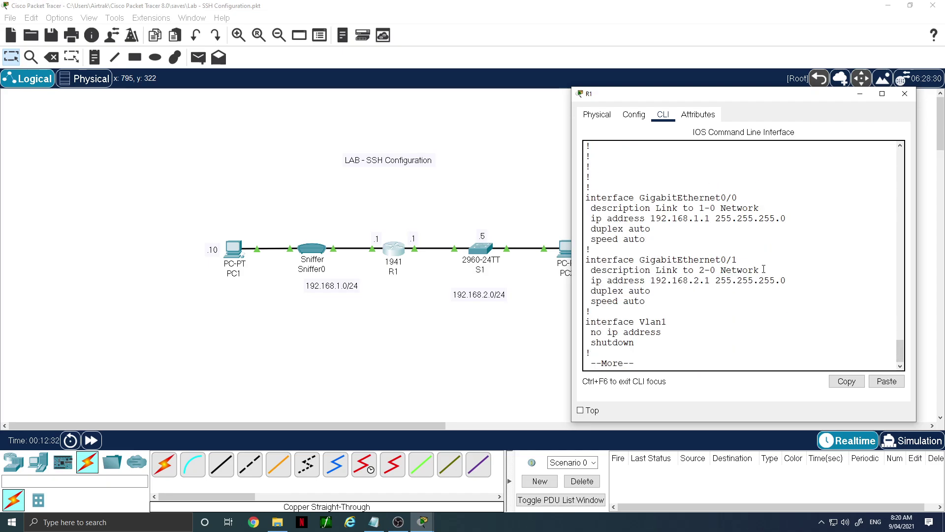
Page to the end of the running configuration and check the login and transport settings of VTY lines 0 4.
{"action": "key", "text": "space"}
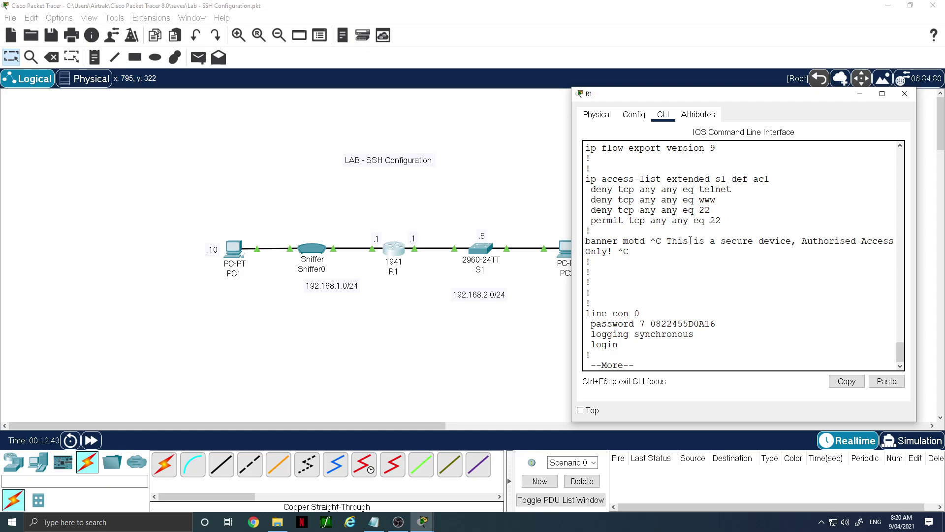
{"action": "key", "text": "space"}
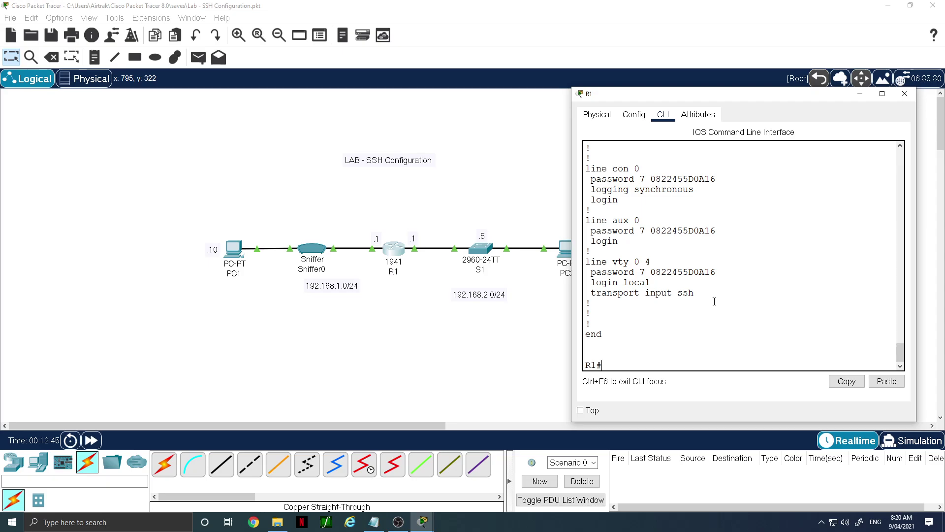
{"action": "left_click_drag", "start_coordinate": [695, 293], "coordinate": [586, 283]}
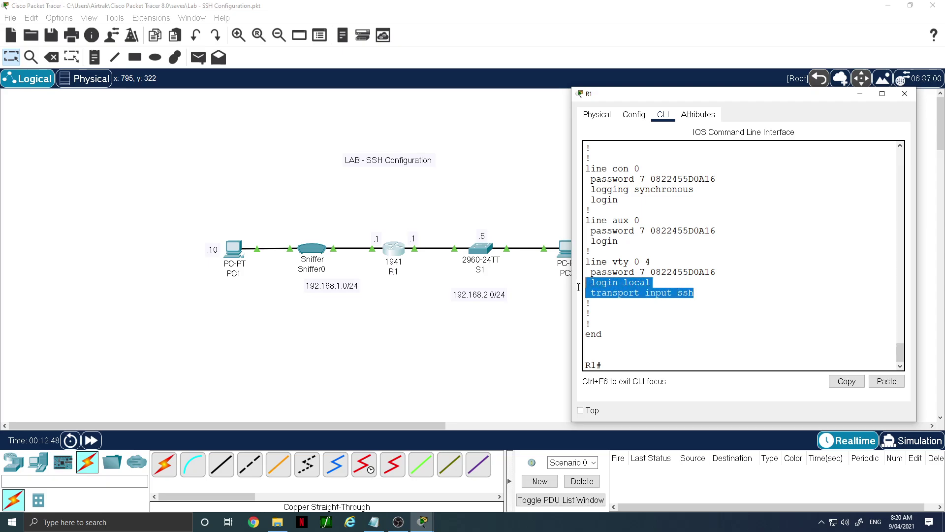
{"action": "left_click", "coordinate": [616, 358]}
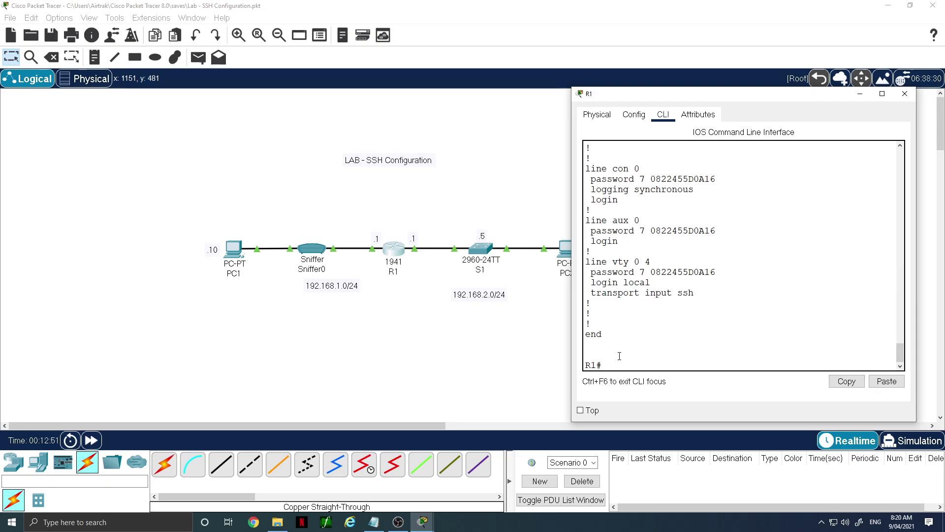
Save R1's running configuration to the startup configuration, accepting the default destination filename.
{"action": "type", "text": "copy run start"}
{"action": "key", "text": "Return"}
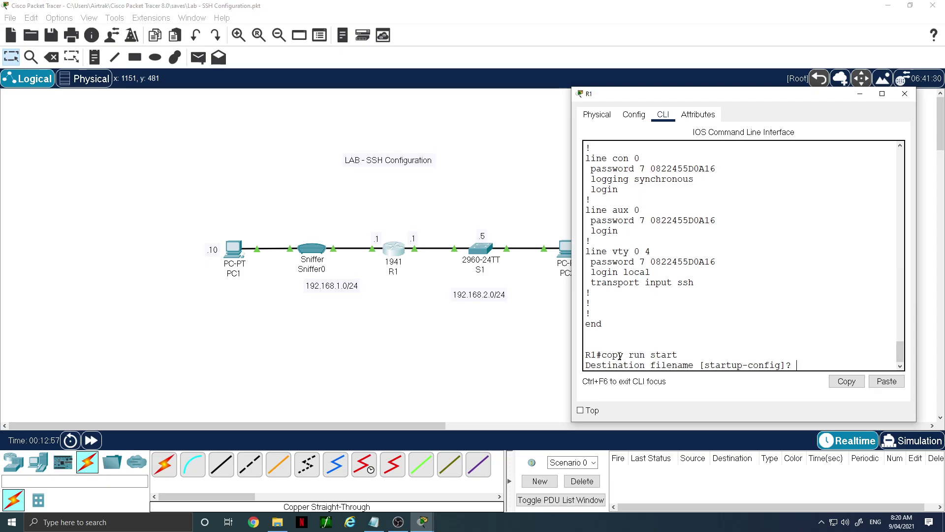
{"action": "key", "text": "Return"}
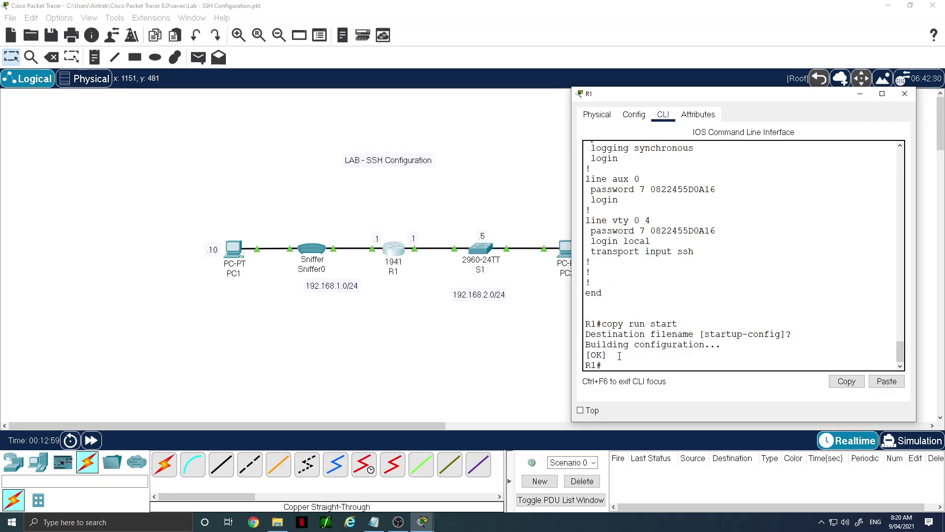
Open the Command Prompt on PC1 and exit the old Telnet session to R1.
{"action": "left_click", "coordinate": [234, 248]}
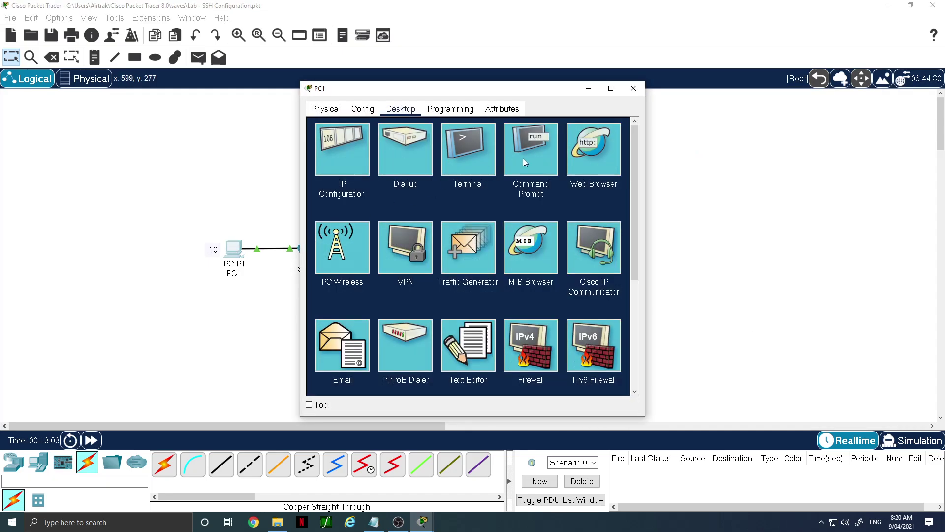
{"action": "left_click", "coordinate": [523, 158]}
{"action": "left_click_drag", "start_coordinate": [469, 93], "coordinate": [402, 76]}
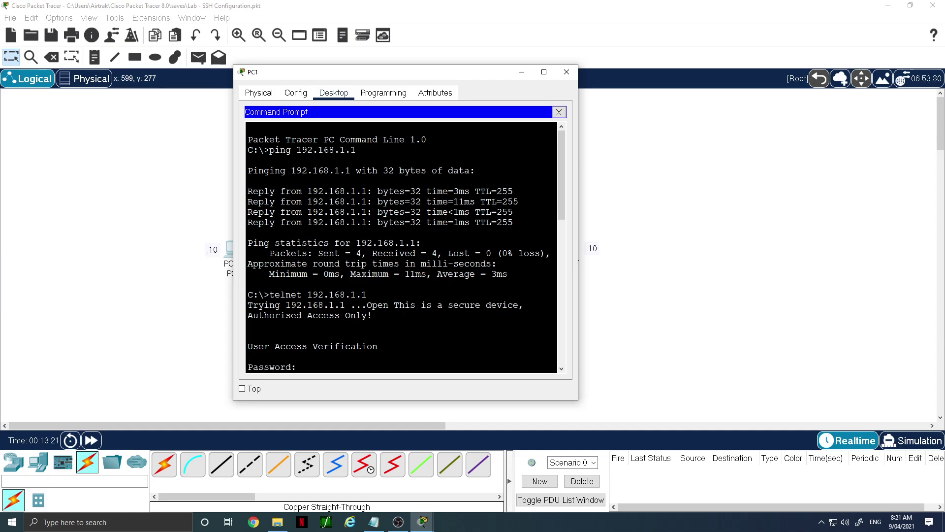
{"action": "key", "text": "ctrl+v"}
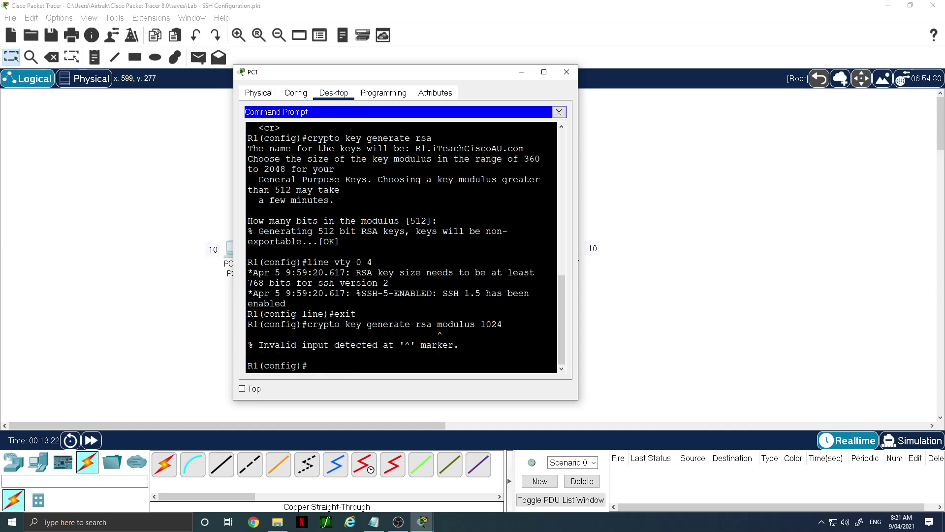
{"action": "type", "text": "exit"}
{"action": "key", "text": "Return"}
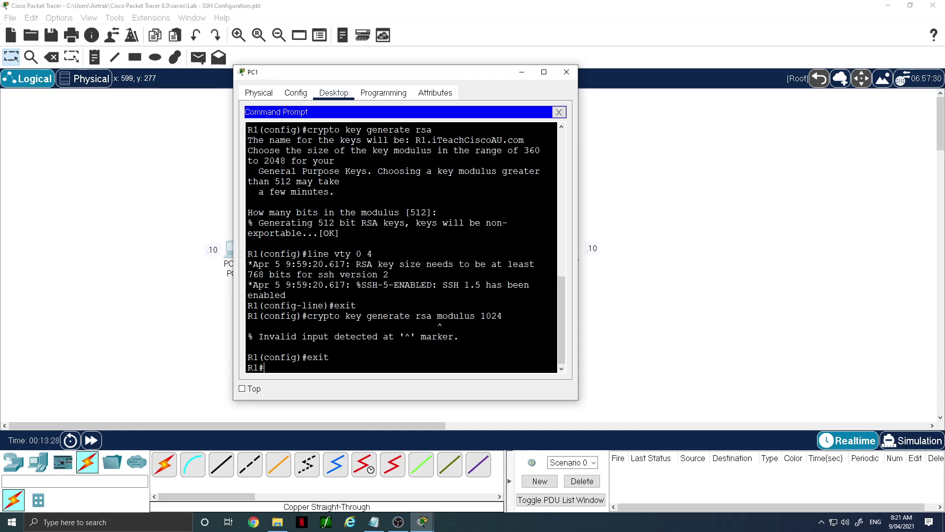
{"action": "type", "text": "exit"}
{"action": "key", "text": "Return"}
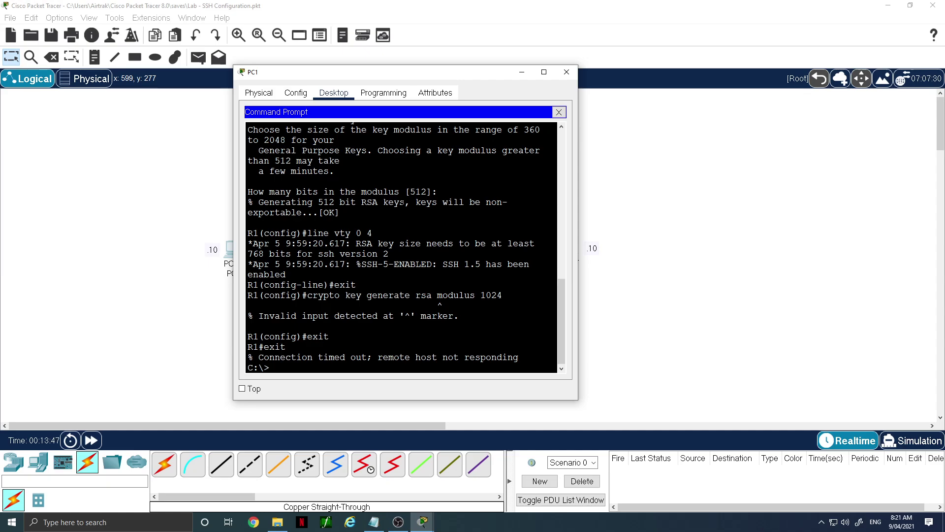
Test Telnet access from PC1 to R1 at 192.168.1.1.
{"action": "type", "text": "telnet 192.168.1.1"}
{"action": "key", "text": "Return"}
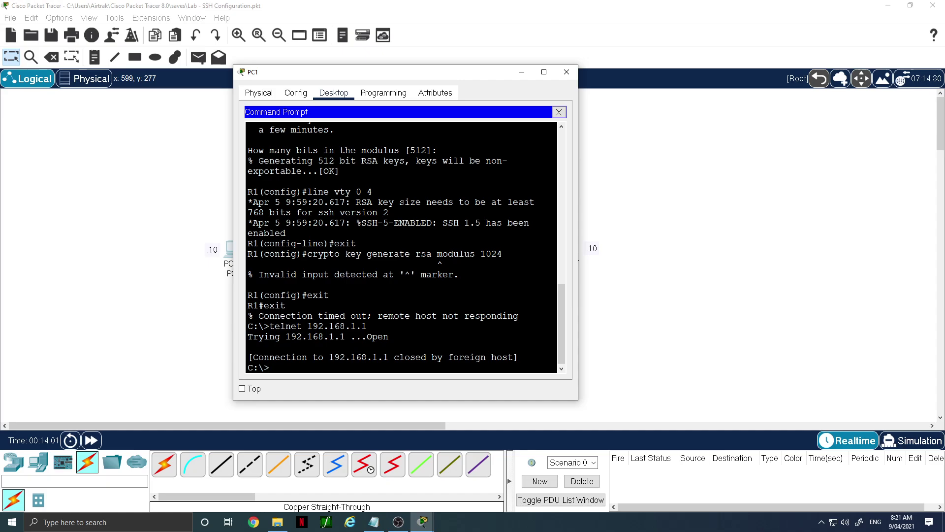
{"action": "left_click_drag", "start_coordinate": [388, 75], "coordinate": [591, 73]}
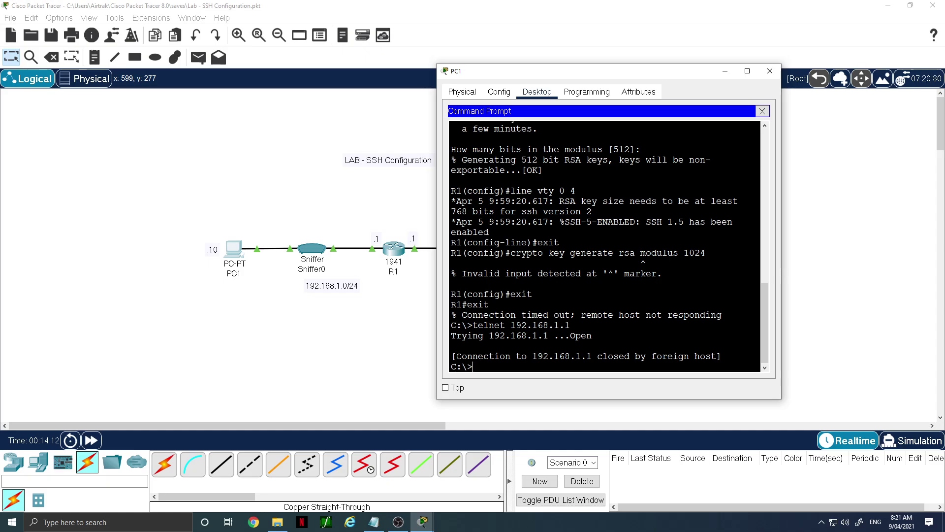
Try to run ssh 192.168.1.1 from PC1's Command Prompt, and close the prompt.
{"action": "type", "text": "ssh 192.168.1.1"}
{"action": "key", "text": "Return"}
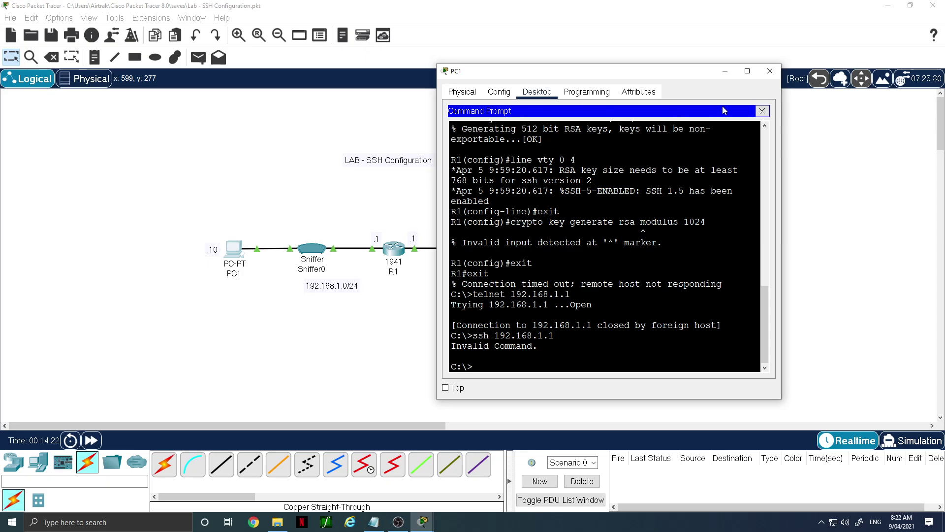
{"action": "left_click", "coordinate": [763, 112]}
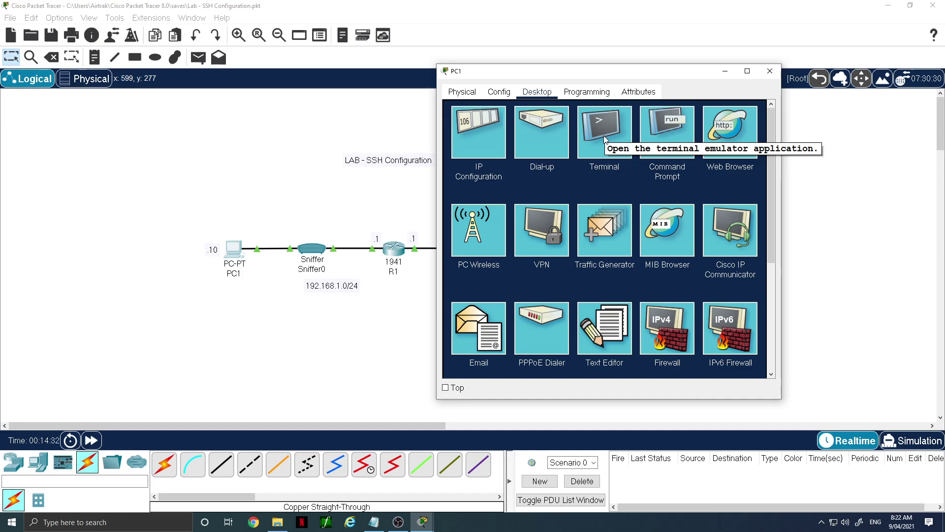
Connect from PC1's Telnet / SSH Client to 192.168.1.1 over SSH as RemoteIn and log in with the account password.
{"action": "scroll", "coordinate": [604, 137], "scroll_direction": "down", "scroll_amount": 2}
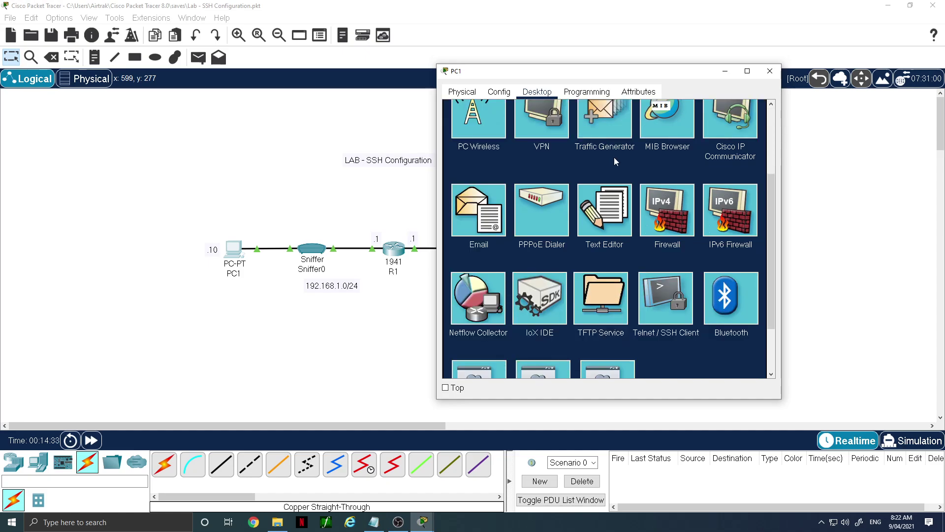
{"action": "left_click", "coordinate": [666, 300]}
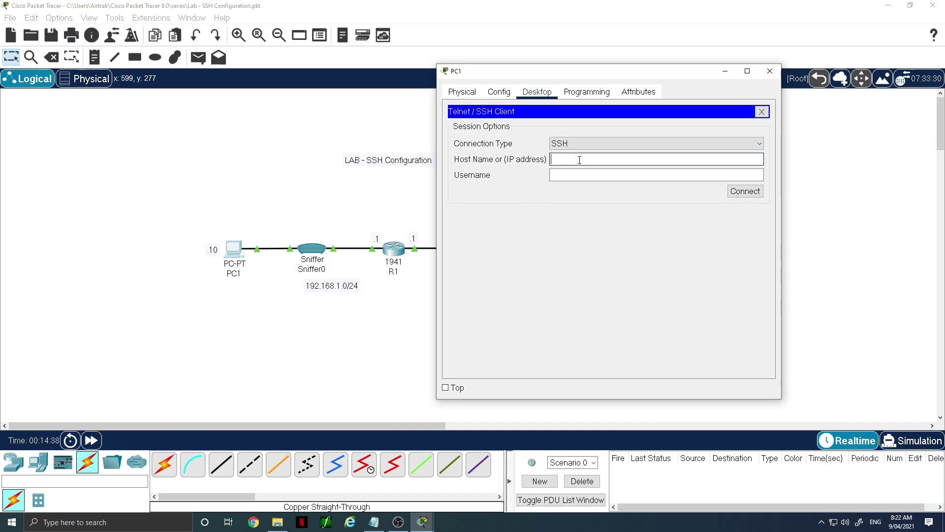
{"action": "type", "text": "192.168.1.1"}
{"action": "left_click", "coordinate": [578, 170]}
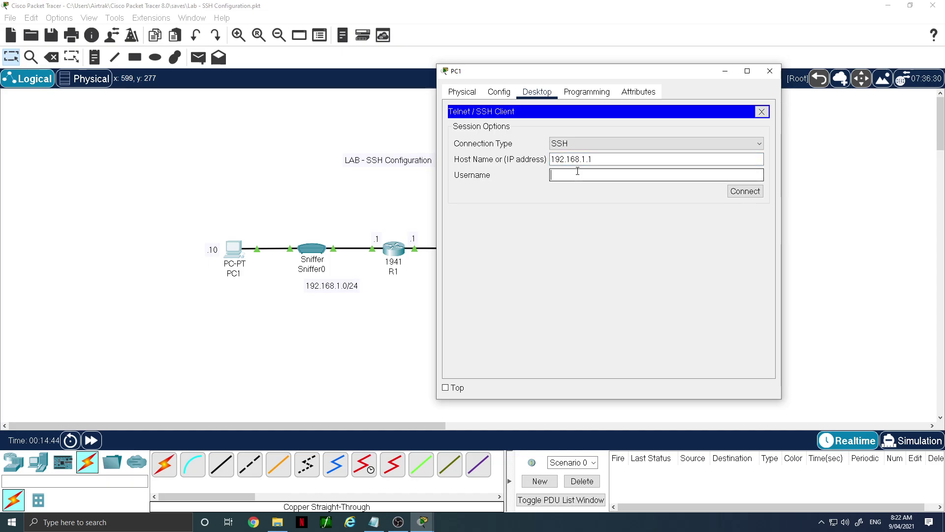
{"action": "type", "text": "RemoteIn"}
{"action": "left_click", "coordinate": [744, 191]}
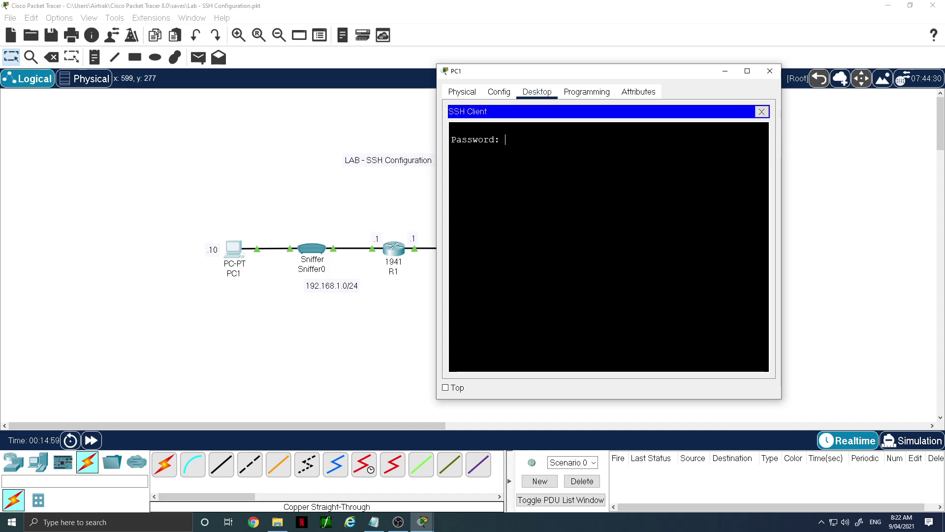
{"action": "key", "text": "Return"}
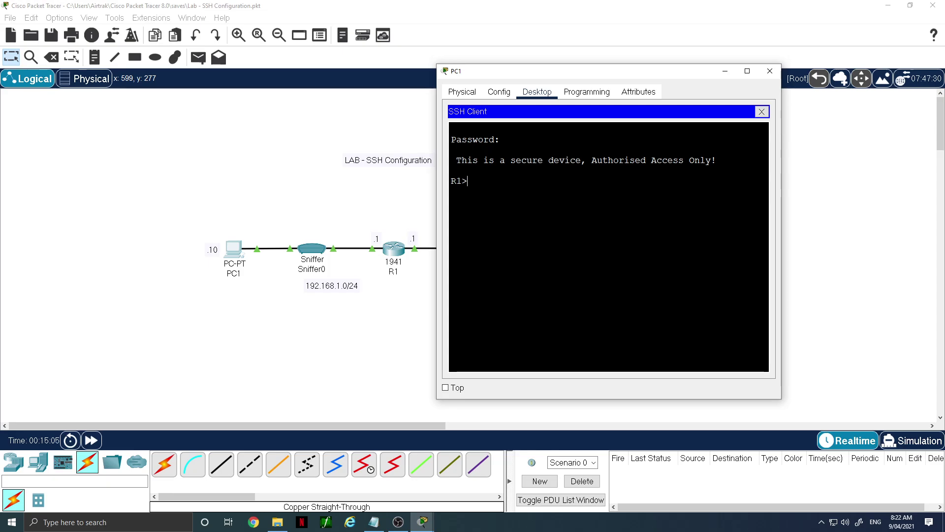
Enter privileged EXEC mode on R1 through the SSH session with the enable password.
{"action": "type", "text": "en"}
{"action": "key", "text": "Return"}
{"action": "key", "text": "Return"}
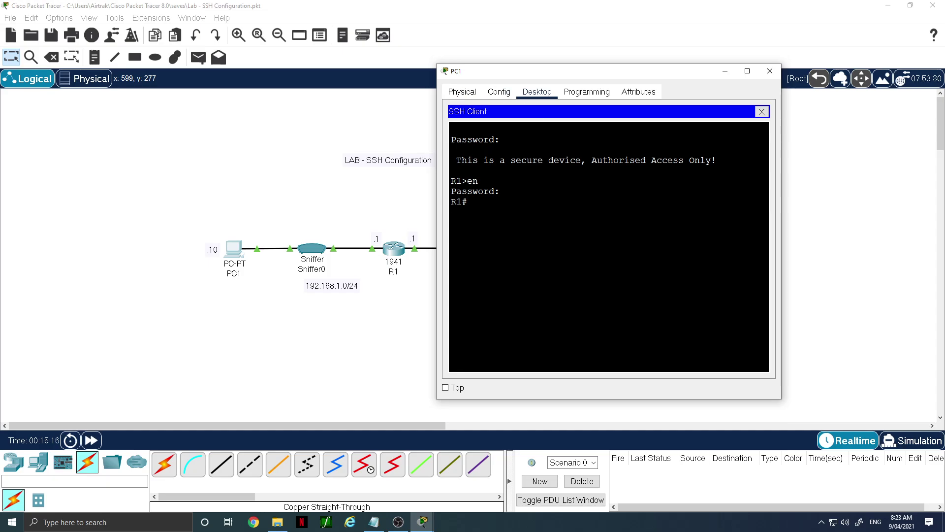
Examine a captured SSH packet on Sniffer0 down to its SSH data section, and close the sniffer.
{"action": "left_click", "coordinate": [315, 249]}
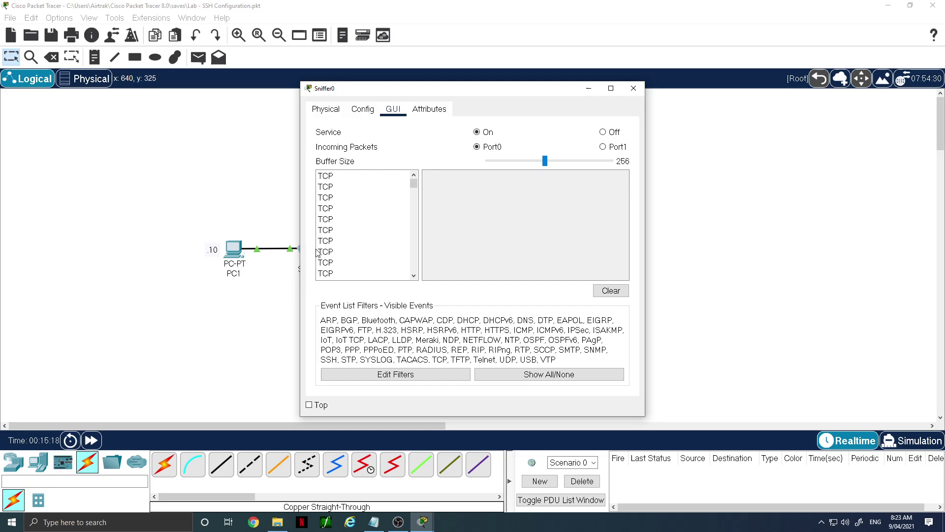
{"action": "left_click_drag", "start_coordinate": [415, 183], "coordinate": [420, 272]}
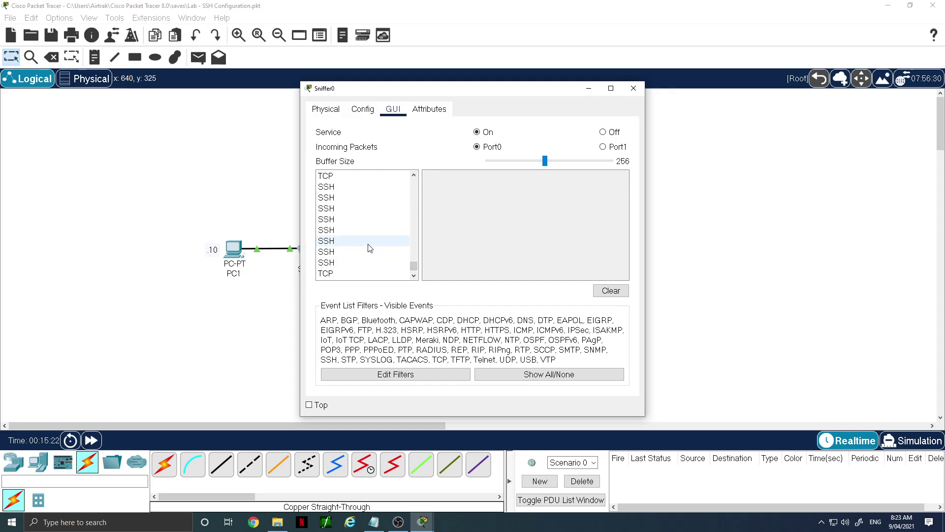
{"action": "left_click", "coordinate": [335, 189]}
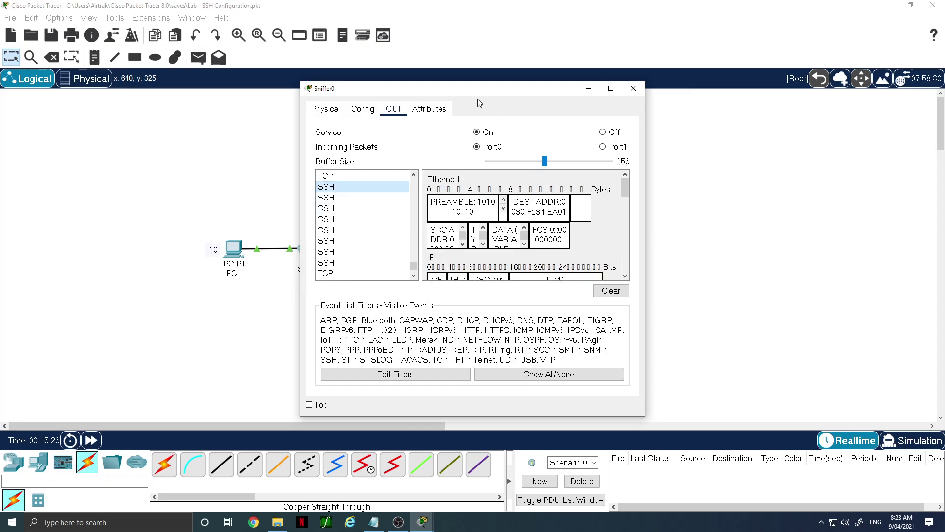
{"action": "left_click_drag", "start_coordinate": [468, 92], "coordinate": [284, 75]}
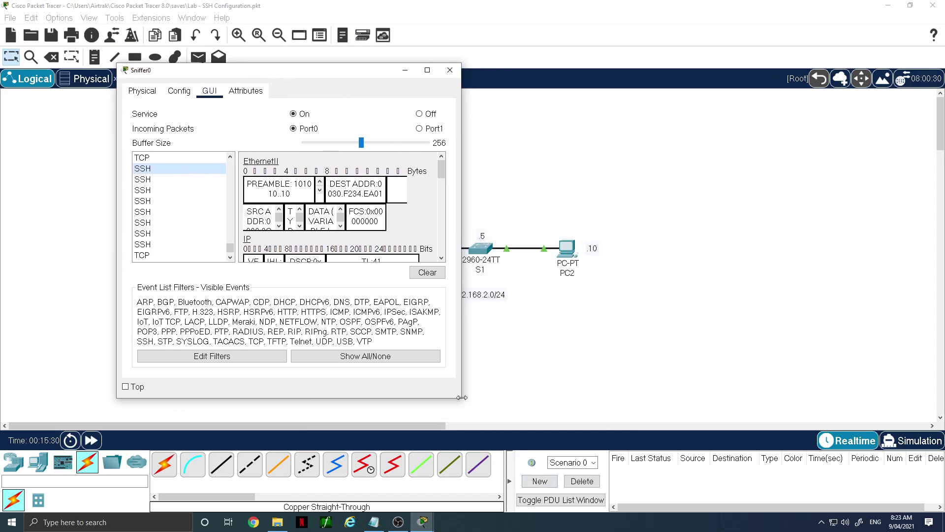
{"action": "left_click_drag", "start_coordinate": [462, 398], "coordinate": [714, 432]}
{"action": "scroll", "coordinate": [562, 222], "scroll_direction": "down", "scroll_amount": 10}
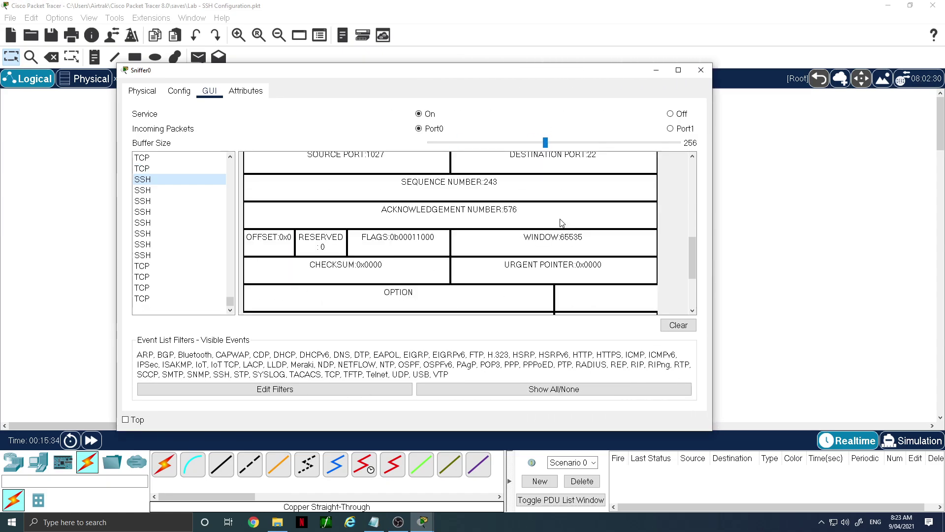
{"action": "scroll", "coordinate": [562, 222], "scroll_direction": "down", "scroll_amount": 4}
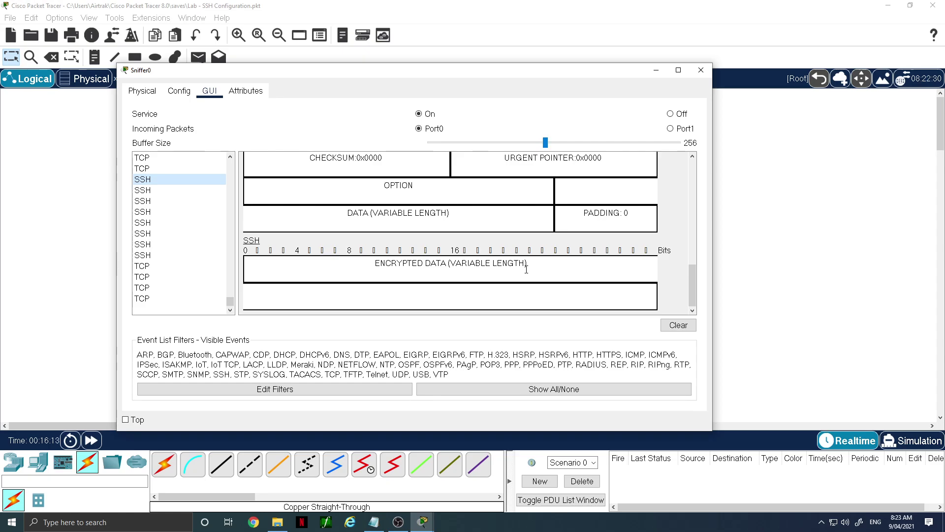
{"action": "left_click", "coordinate": [701, 70]}
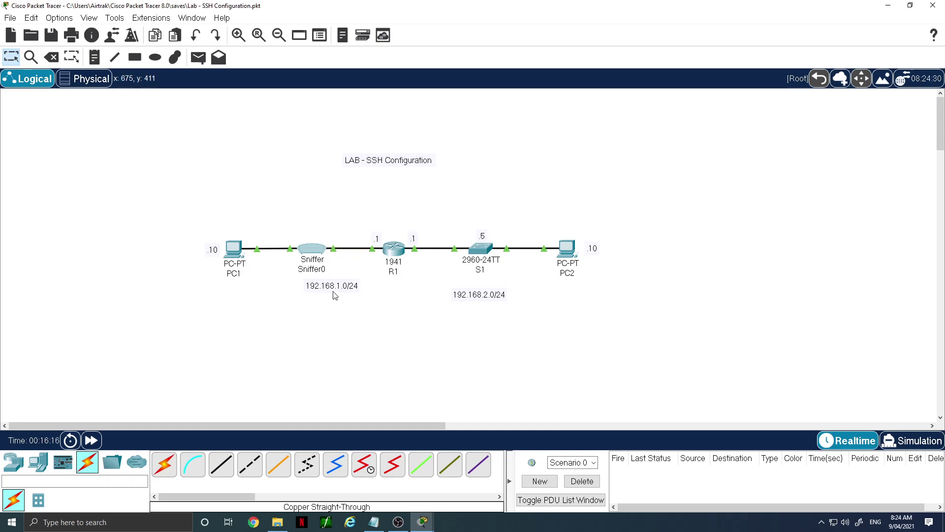
Exit PC1's SSH session to R1 and decline to reestablish it.
{"action": "left_click", "coordinate": [239, 250]}
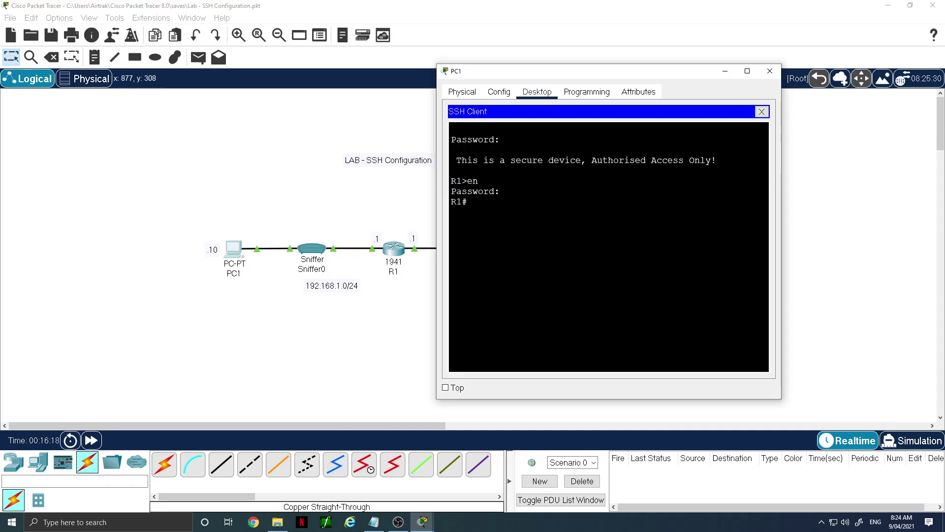
{"action": "type", "text": "exit"}
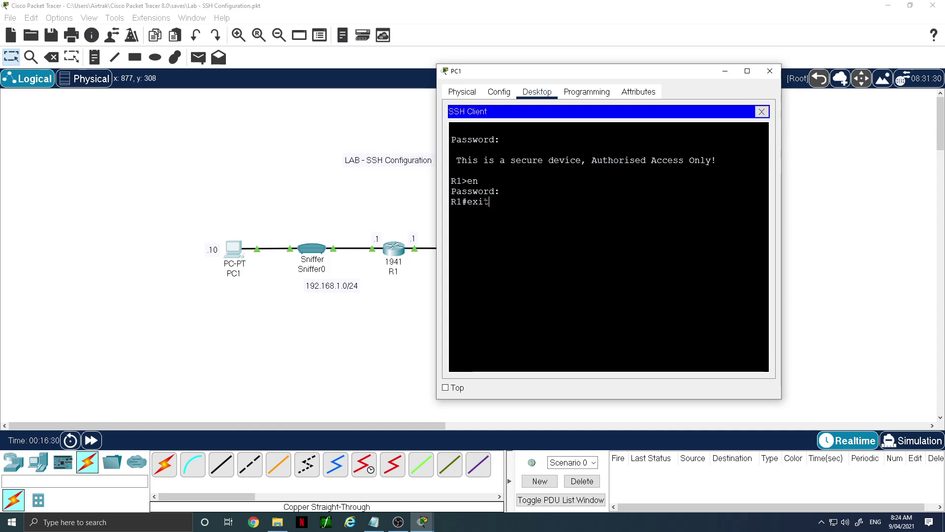
{"action": "key", "text": "Return"}
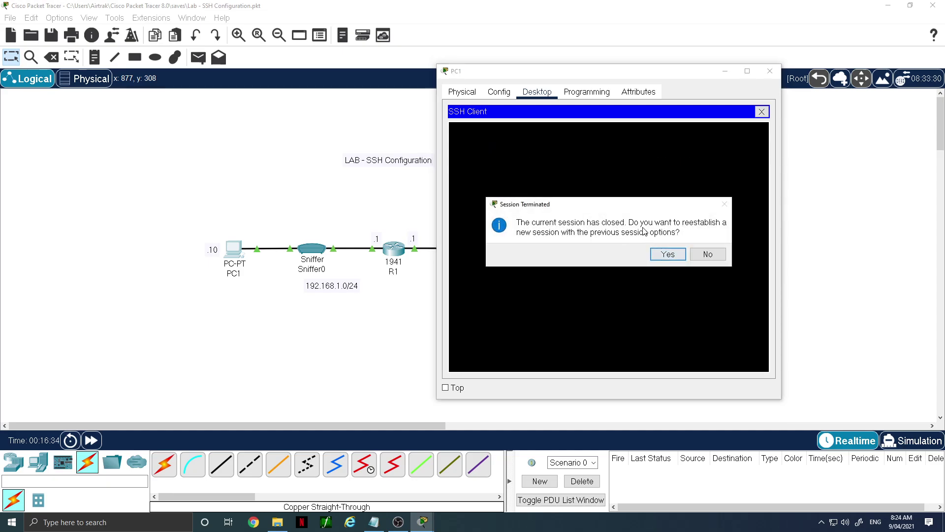
{"action": "left_click", "coordinate": [707, 254]}
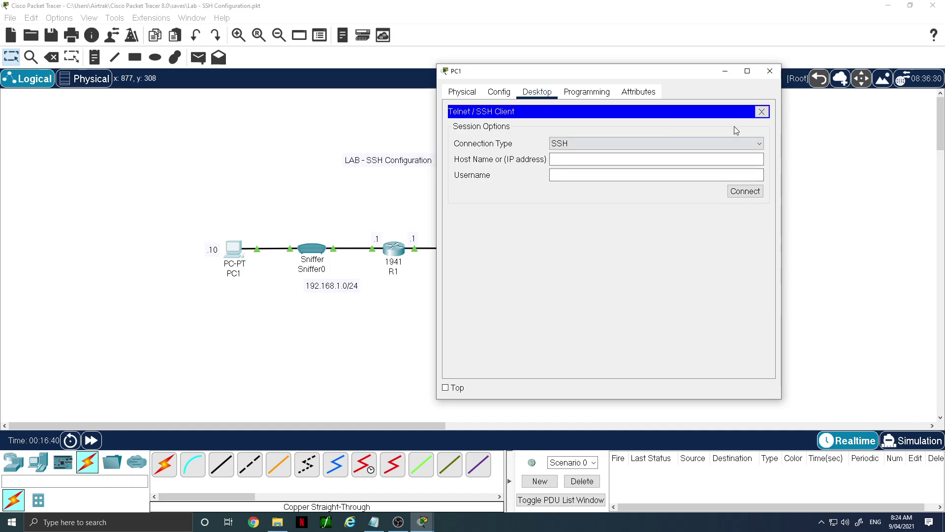
Start a new SSH connection from PC1 to 192.168.1.1 with the username RemoteIn.
{"action": "left_click", "coordinate": [590, 160]}
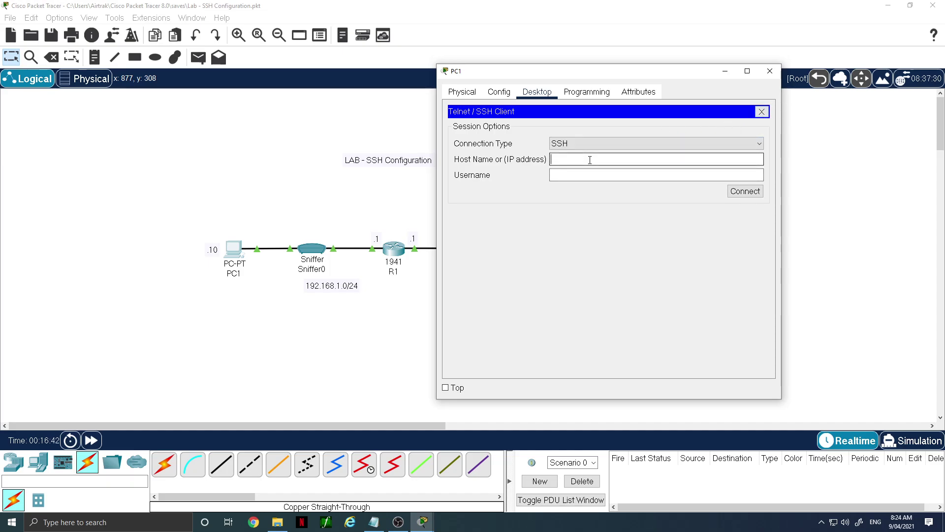
{"action": "type", "text": "192.16"}
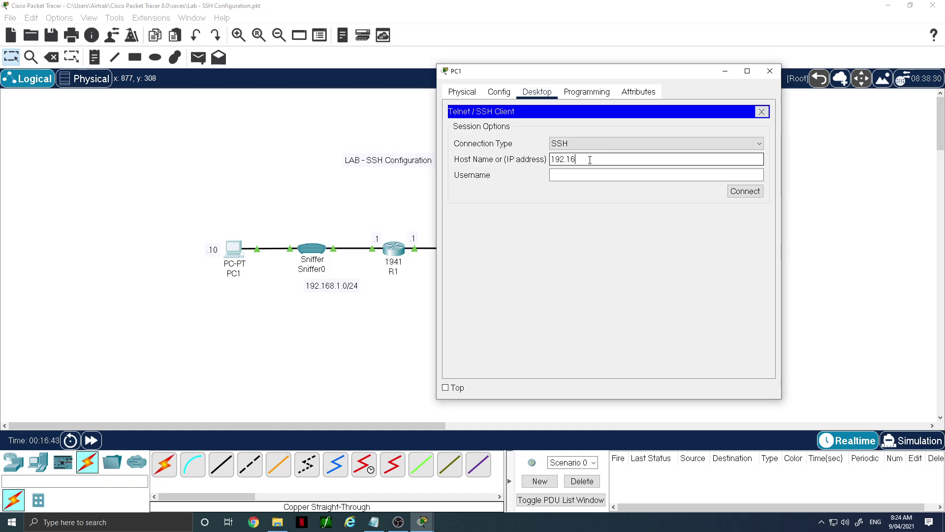
{"action": "type", "text": "8.1.1"}
{"action": "key", "text": "Tab"}
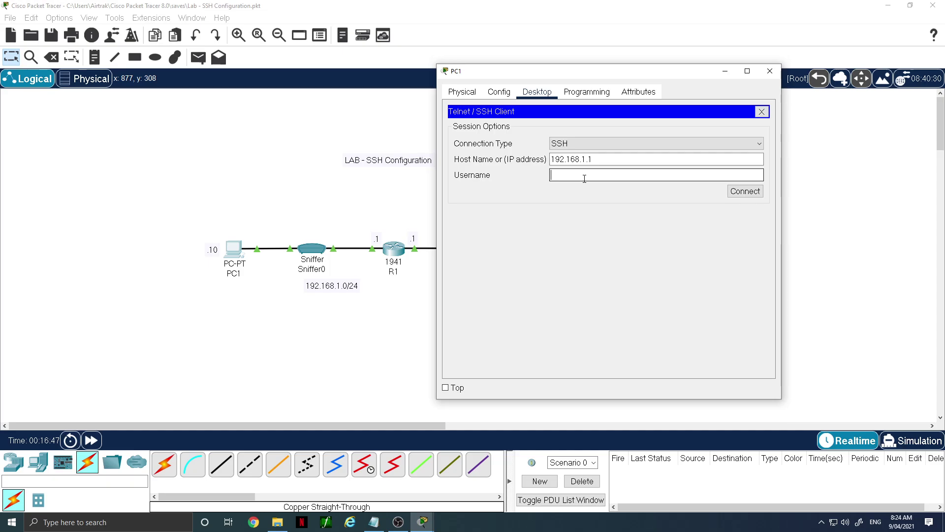
{"action": "type", "text": "Remo"}
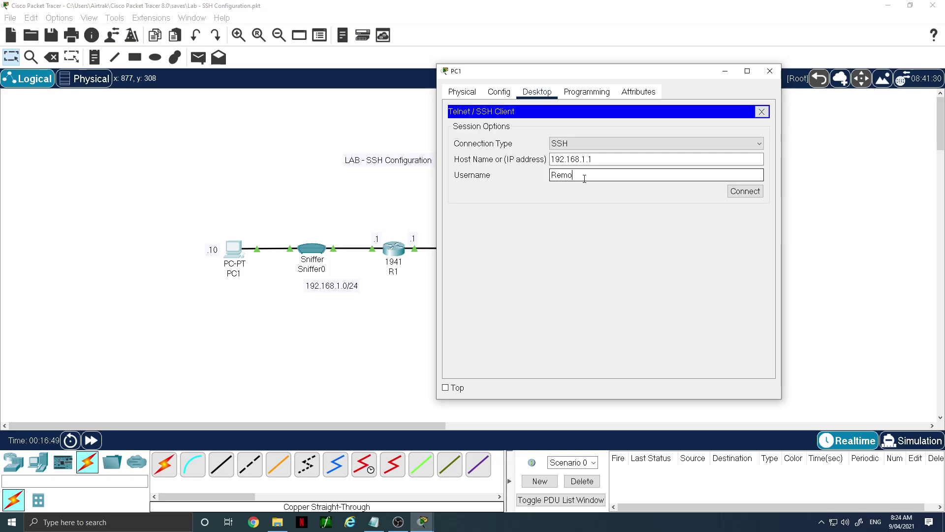
{"action": "type", "text": "teIn"}
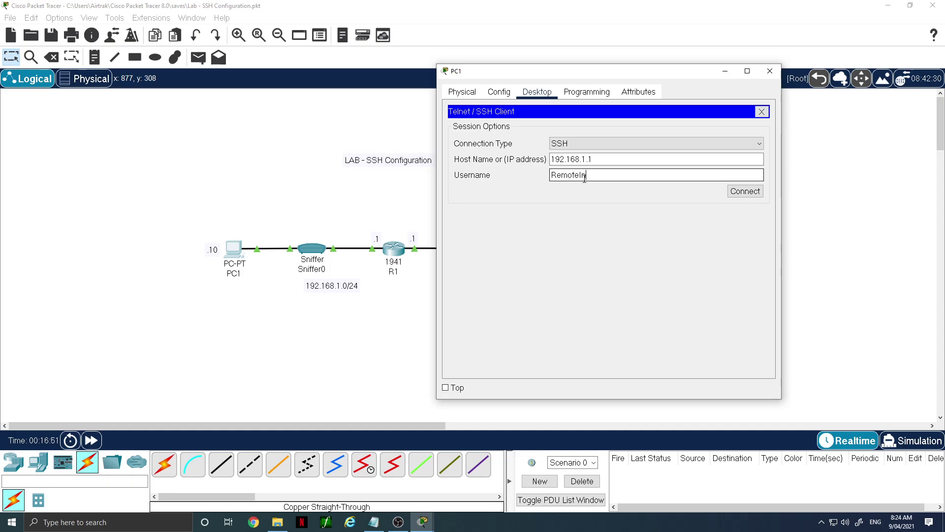
{"action": "left_click", "coordinate": [738, 192]}
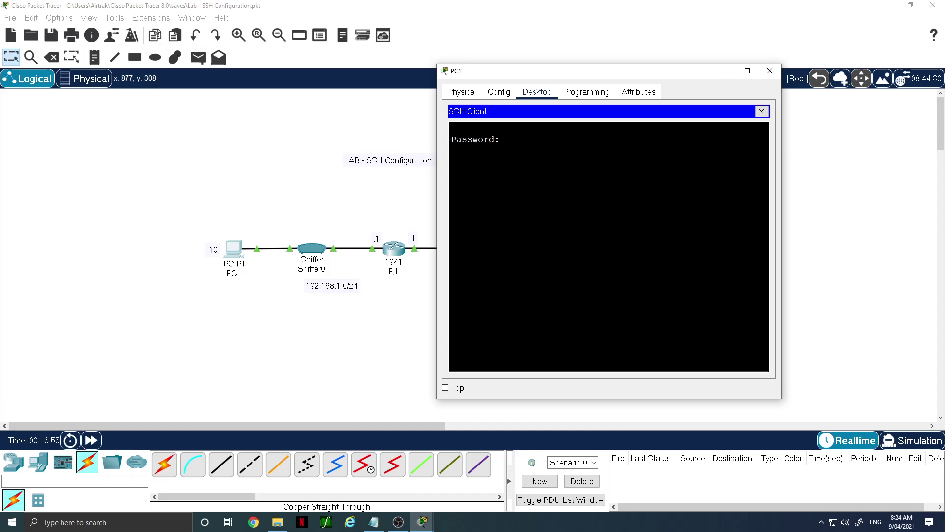
Submit an invalid account password three times in a row at R1's SSH password prompt to test the login blocking.
{"action": "key", "text": "Return"}
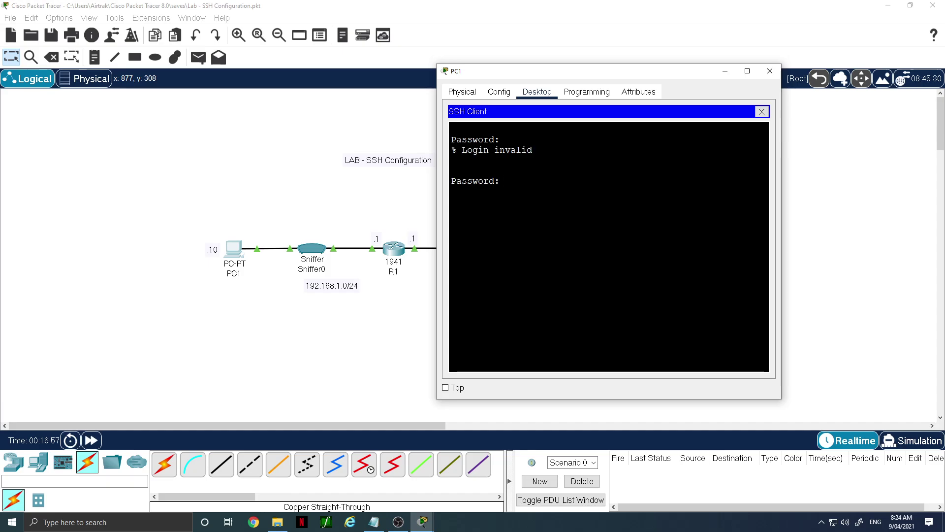
{"action": "key", "text": "Return"}
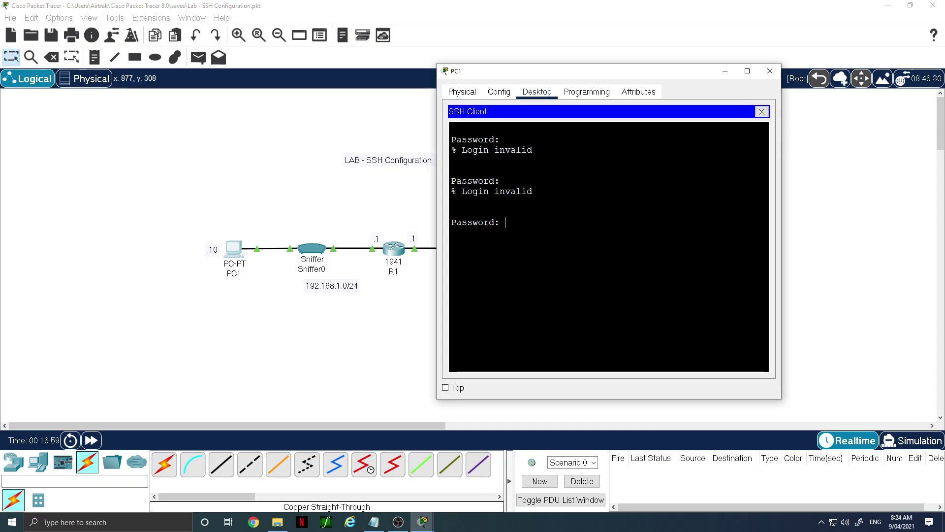
{"action": "key", "text": "Return"}
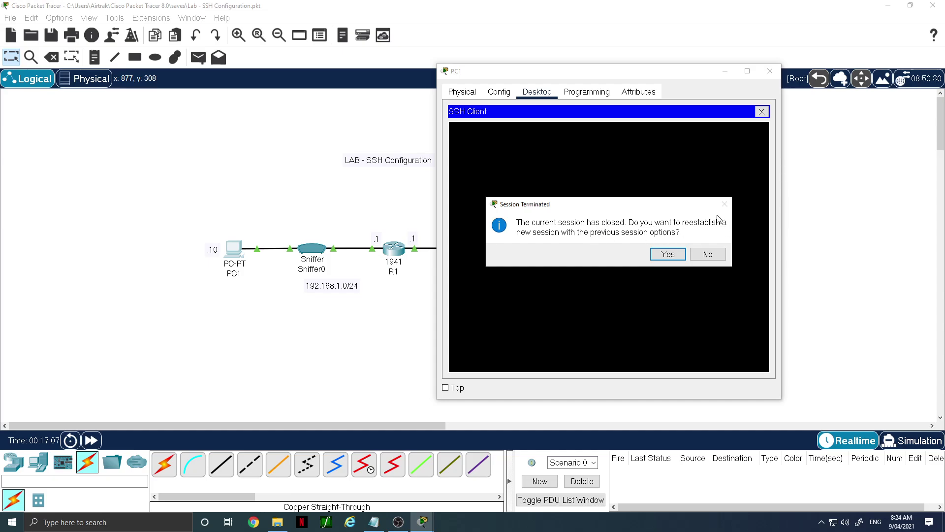
Try twice to reestablish the terminated SSH session with the previous options, and decline the following offer.
{"action": "left_click", "coordinate": [668, 254]}
{"action": "left_click", "coordinate": [670, 255]}
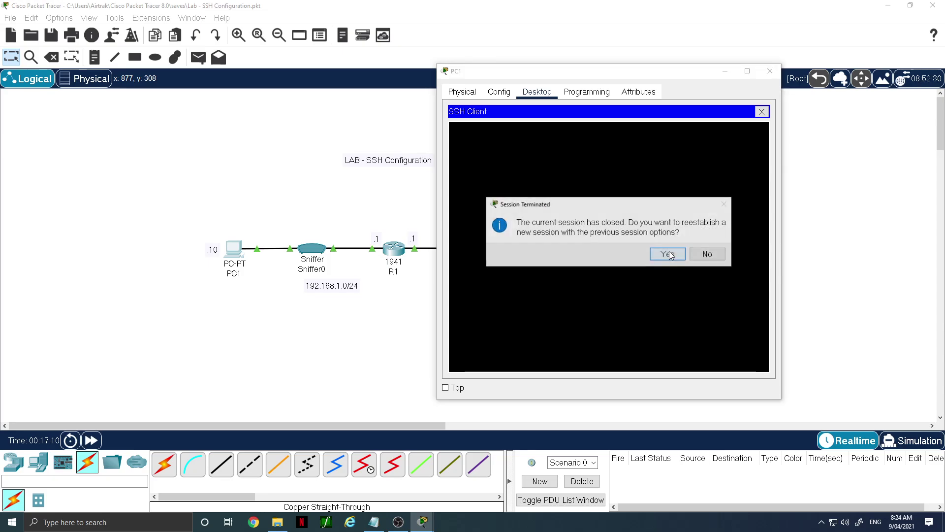
{"action": "left_click", "coordinate": [707, 254]}
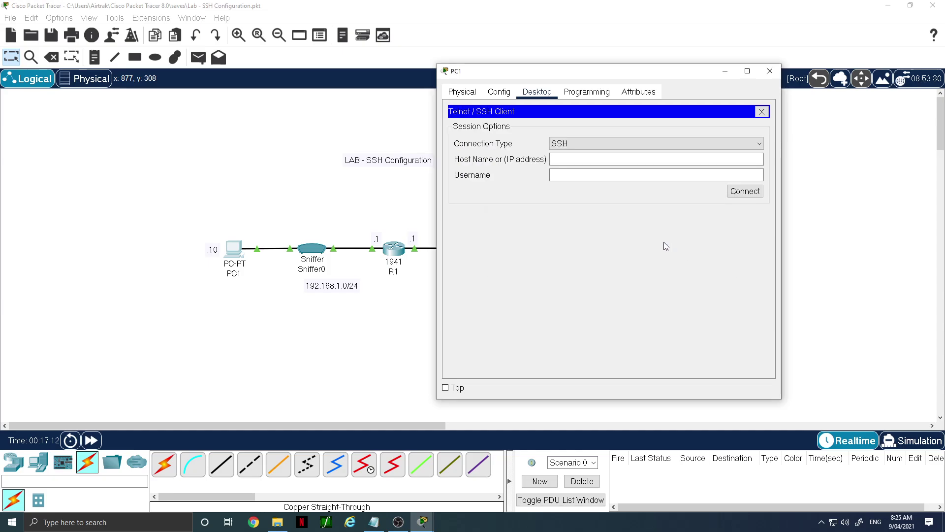
Retry the SSH connection from PC1 to host 192.168.1.1 with the username RemoteIn.
{"action": "left_click", "coordinate": [572, 160]}
{"action": "type", "text": "Rout"}
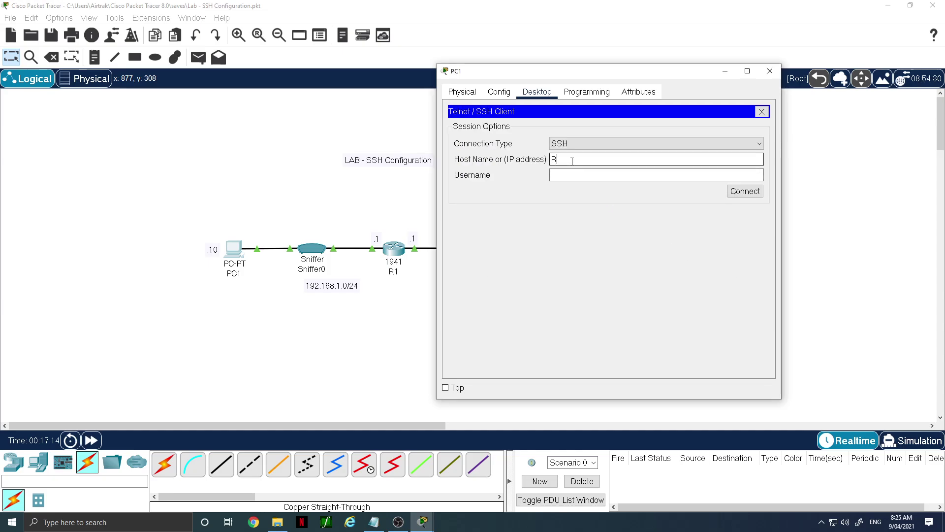
{"action": "key", "text": "BackSpace"}
{"action": "key", "text": "BackSpace"}
{"action": "key", "text": "BackSpace"}
{"action": "key", "text": "BackSpace"}
{"action": "type", "text": "192.168.1.1"}
{"action": "left_click", "coordinate": [562, 170]}
{"action": "type", "text": "Remote"}
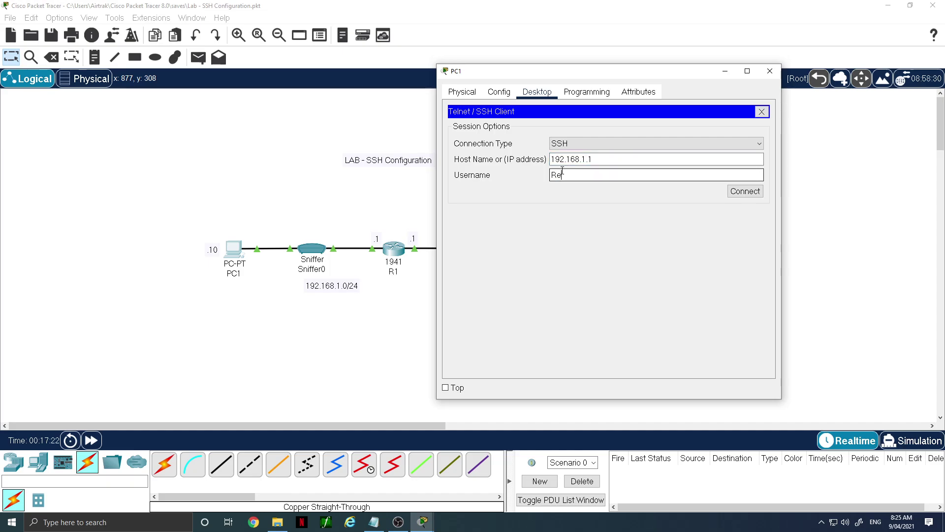
{"action": "type", "text": "In"}
{"action": "left_click", "coordinate": [745, 191]}
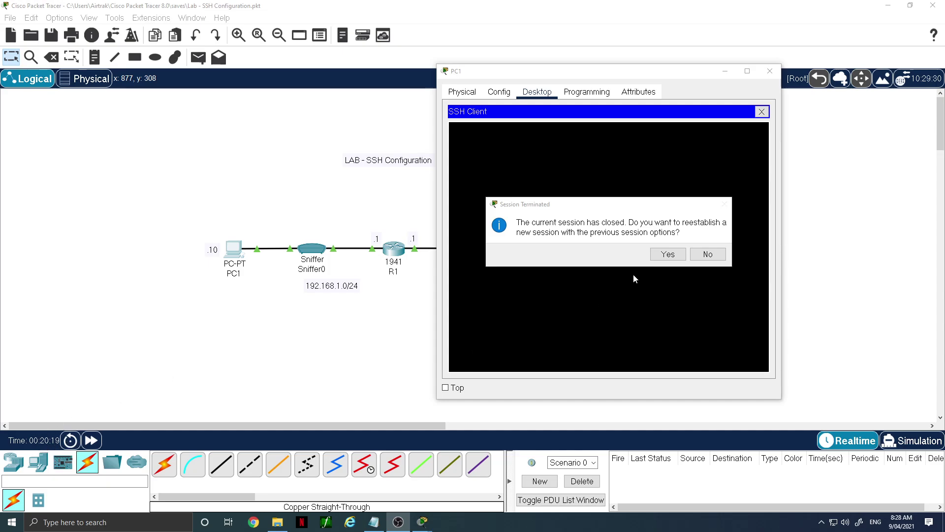
Reestablish the closed SSH session to R1 with the previous options and log in with the account password.
{"action": "left_click", "coordinate": [667, 260]}
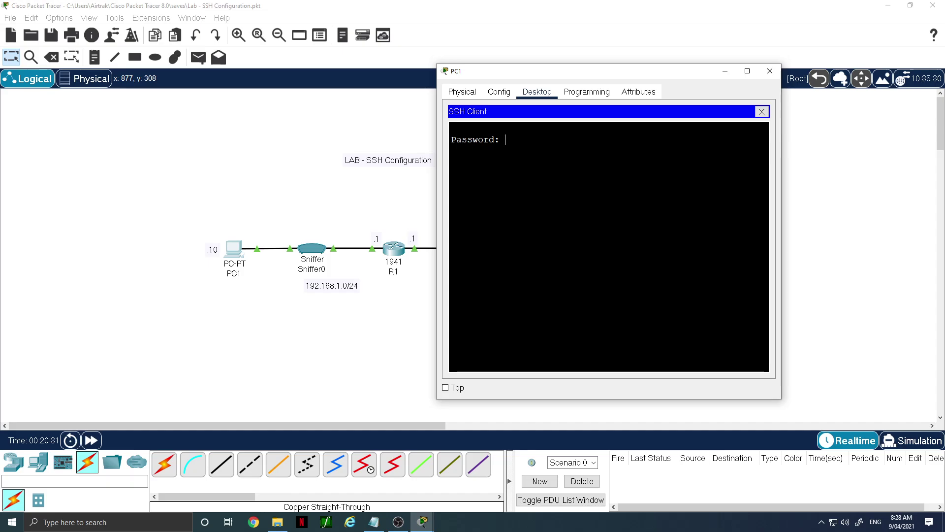
{"action": "key", "text": "Return"}
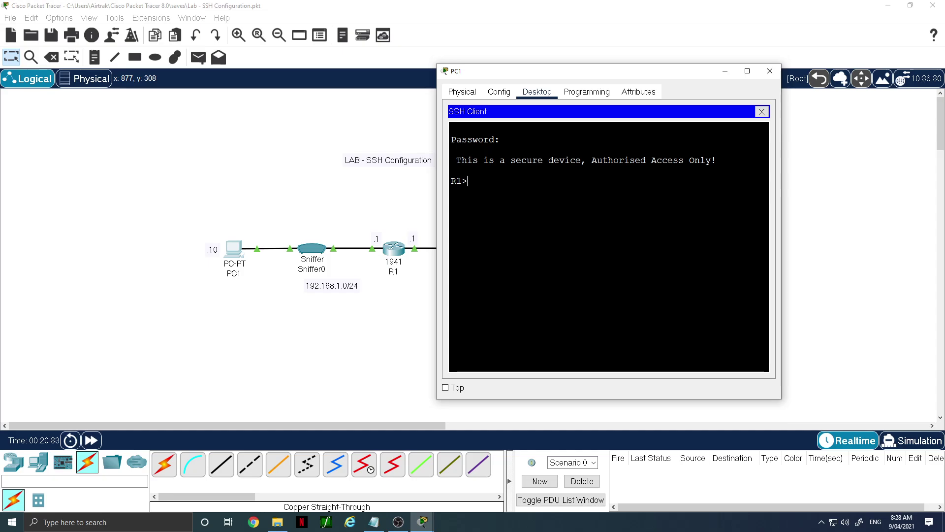